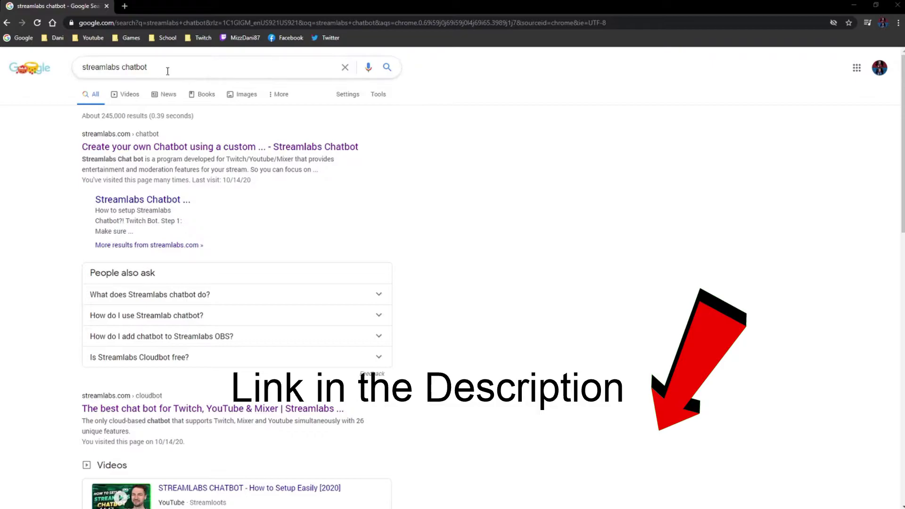
Open the Streamlabs Chatbot page on streamlabs.com from the first Google result
{"action": "left_click", "coordinate": [184, 154]}
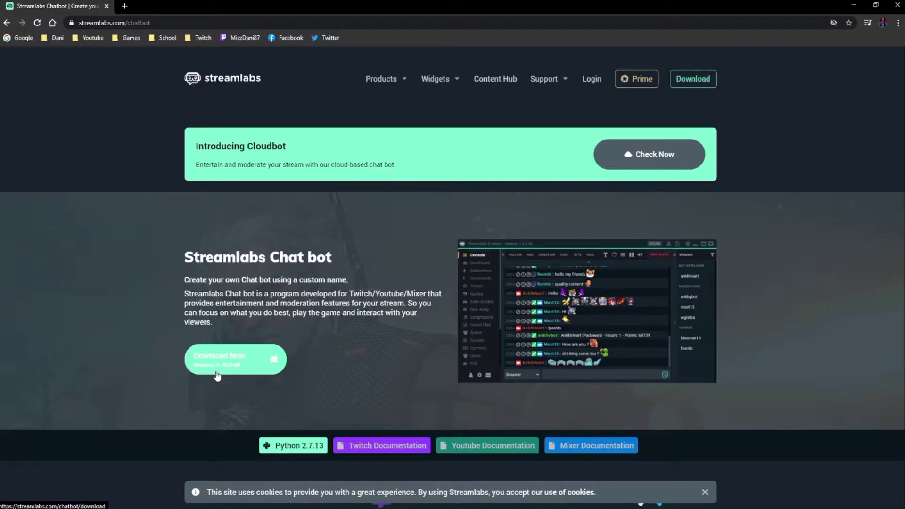
Close the Chrome tab to reveal the Streamlabs Chatbot console
{"action": "left_click", "coordinate": [107, 6]}
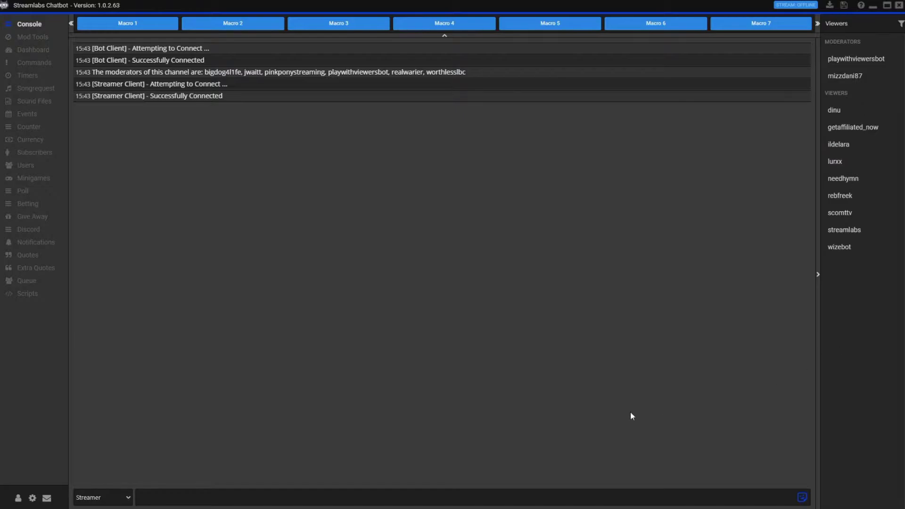
Browse Dashboard, Commands, Queue and Extra Quotes, moving Extra Quotes back above Queue, then return to Commands
{"action": "left_click", "coordinate": [33, 50]}
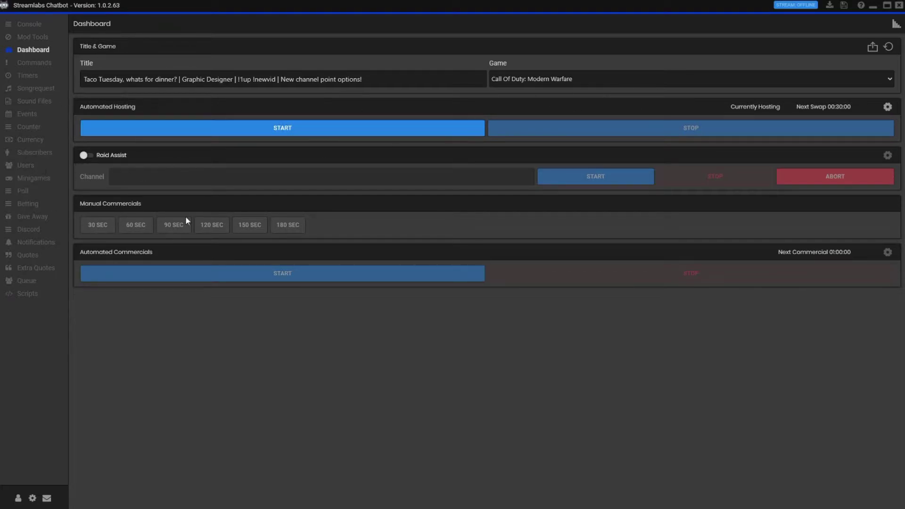
{"action": "left_click", "coordinate": [42, 68]}
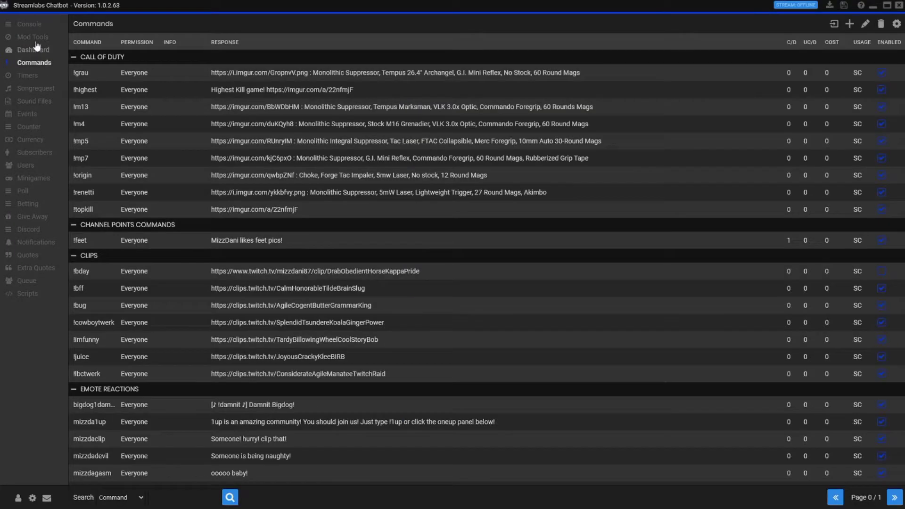
{"action": "left_click", "coordinate": [30, 276]}
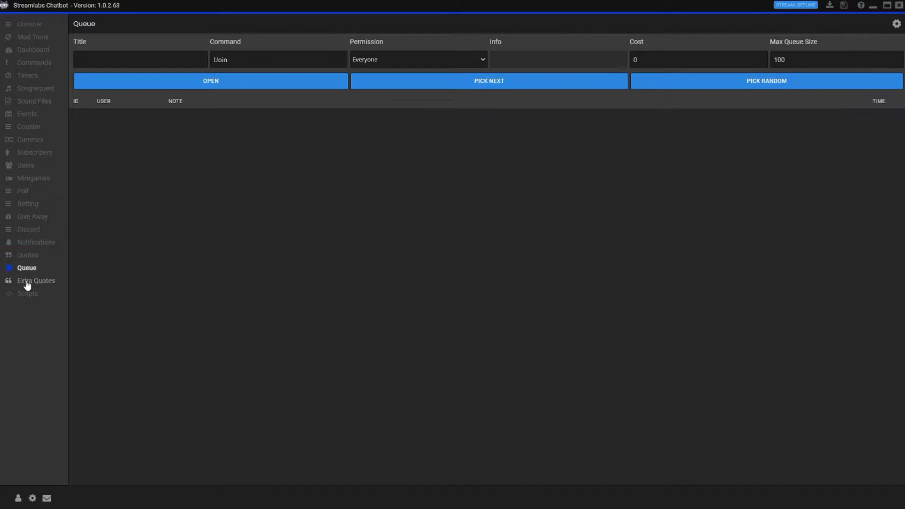
{"action": "left_click", "coordinate": [27, 282]}
{"action": "left_click_drag", "start_coordinate": [29, 273], "coordinate": [28, 278]}
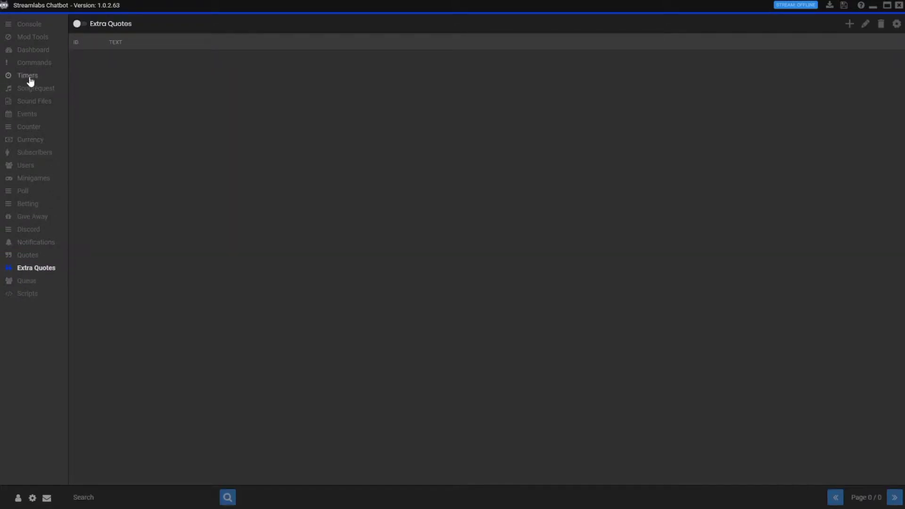
{"action": "left_click", "coordinate": [35, 65]}
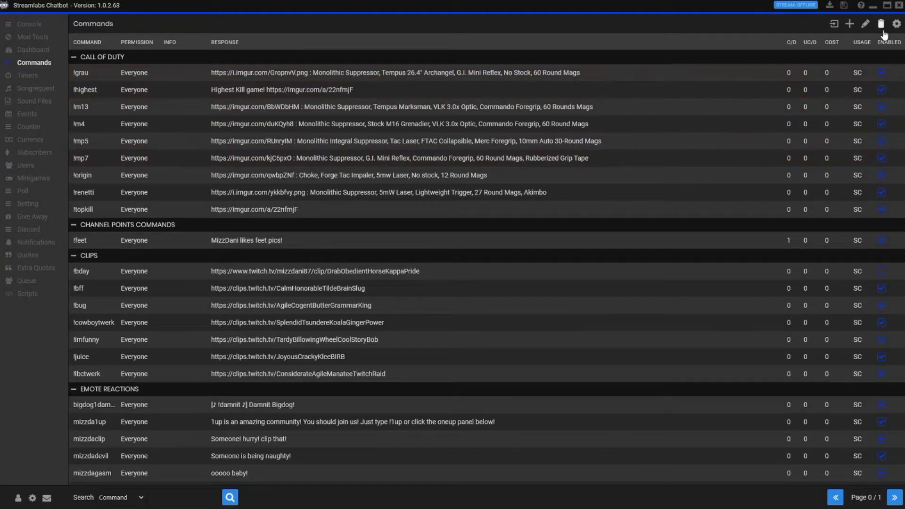
Draft a new !test command assigned to the new group 'testing command'
{"action": "left_click", "coordinate": [849, 24]}
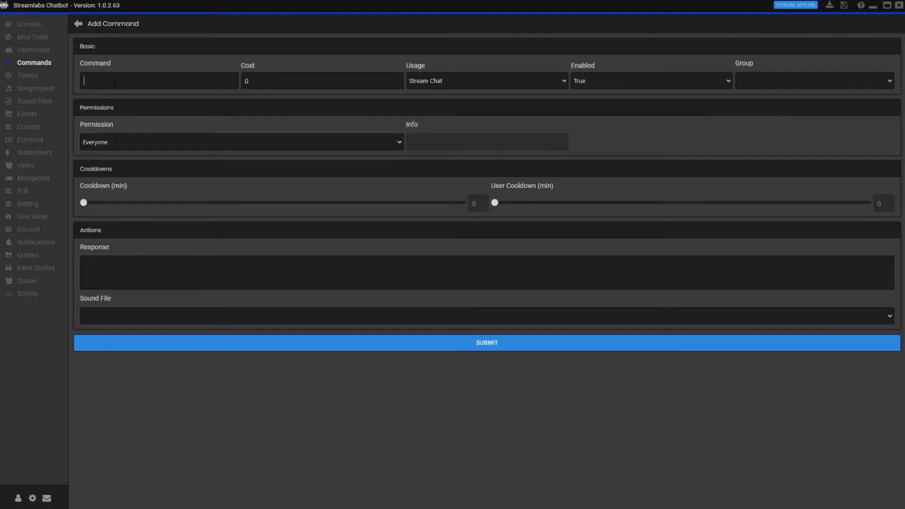
{"action": "type", "text": "!test"}
{"action": "left_click", "coordinate": [770, 79]}
{"action": "type", "text": "testing command"}
Keep the !test permission at Everyone and set its response to 'Hi guys!'
{"action": "left_click", "coordinate": [208, 147]}
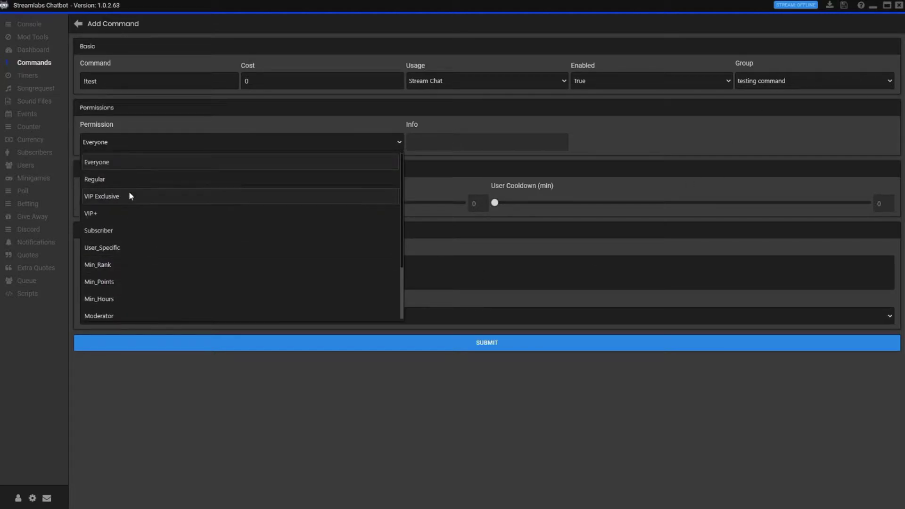
{"action": "scroll", "coordinate": [139, 213], "scroll_direction": "down", "scroll_amount": 3}
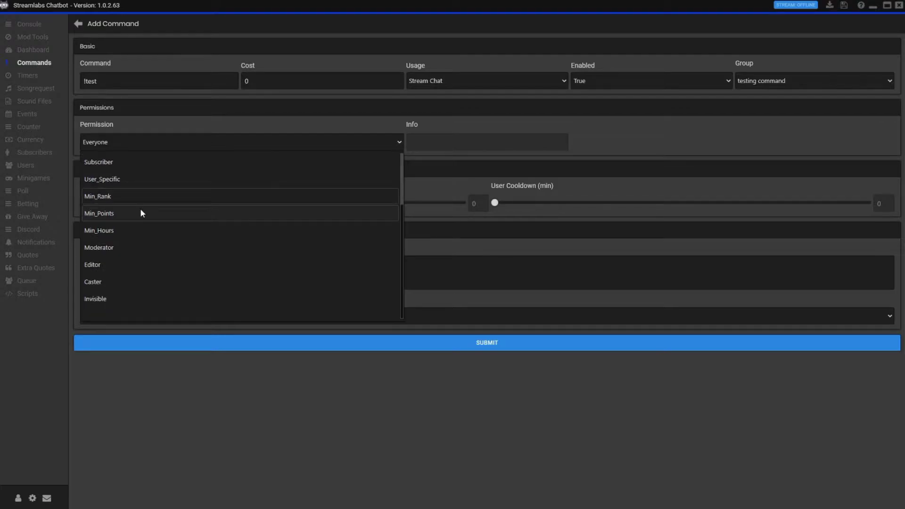
{"action": "scroll", "coordinate": [129, 298], "scroll_direction": "up", "scroll_amount": 3}
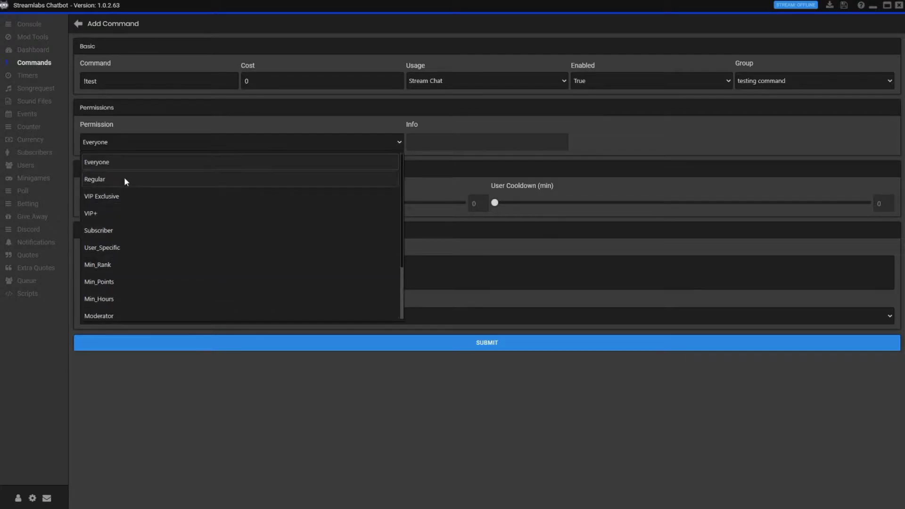
{"action": "left_click", "coordinate": [133, 165]}
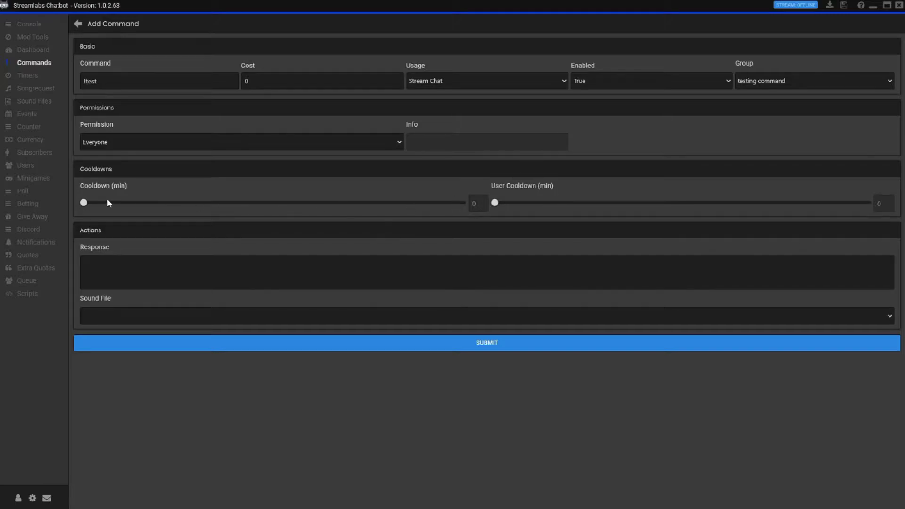
{"action": "left_click", "coordinate": [179, 283]}
{"action": "type", "text": "Hi guys!"}
Leave the Sound File empty and submit the !test command
{"action": "left_click", "coordinate": [775, 321]}
{"action": "scroll", "coordinate": [221, 430], "scroll_direction": "down", "scroll_amount": 2}
{"action": "scroll", "coordinate": [220, 417], "scroll_direction": "up", "scroll_amount": 2}
{"action": "left_click", "coordinate": [233, 333]}
{"action": "left_click", "coordinate": [481, 343]}
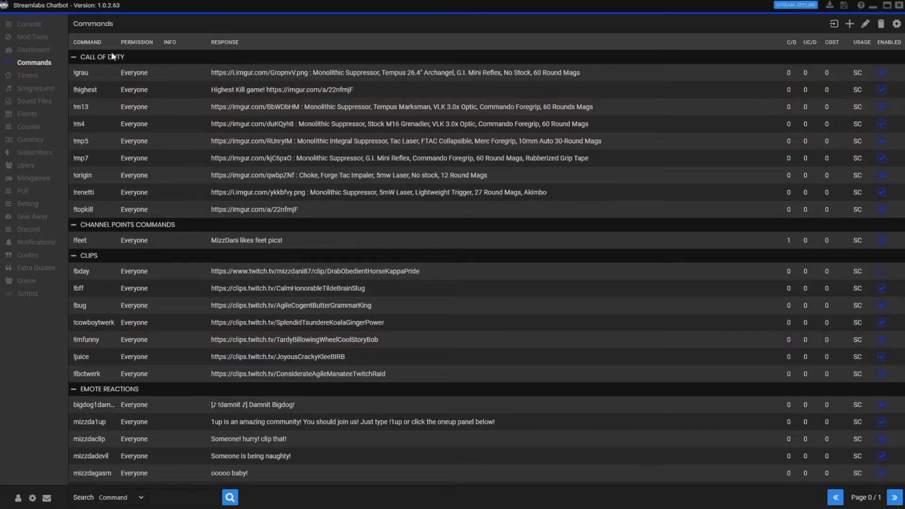
Collapse the CALL OF DUTY, CHANNEL POINTS COMMANDS, CLIPS, EMOTE REACTIONS, GAMES, GENERAL and GREETINGS groups
{"action": "left_click", "coordinate": [74, 58]}
{"action": "left_click", "coordinate": [72, 71]}
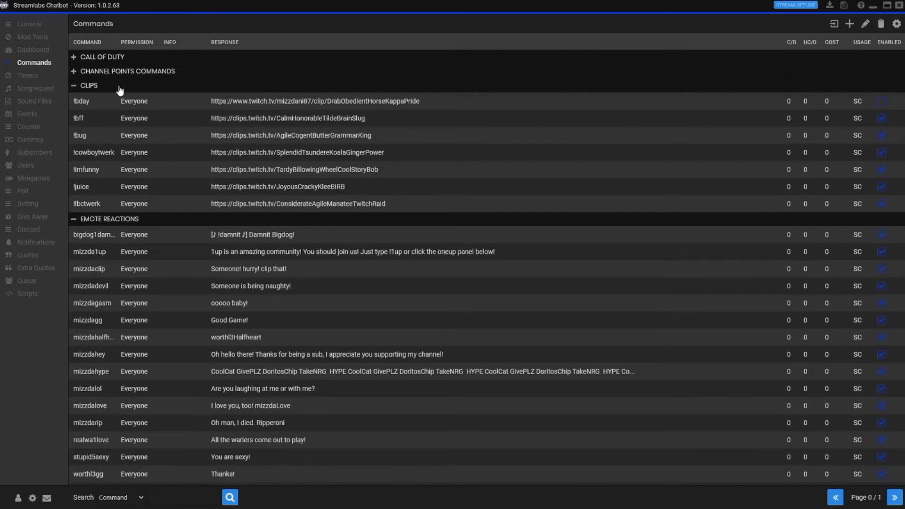
{"action": "left_click", "coordinate": [159, 71]}
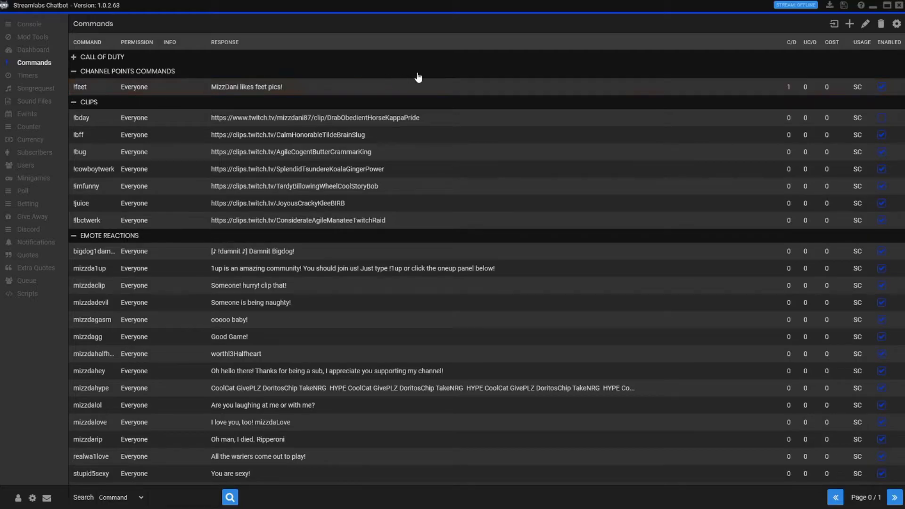
{"action": "left_click", "coordinate": [74, 71]}
{"action": "left_click", "coordinate": [74, 85]}
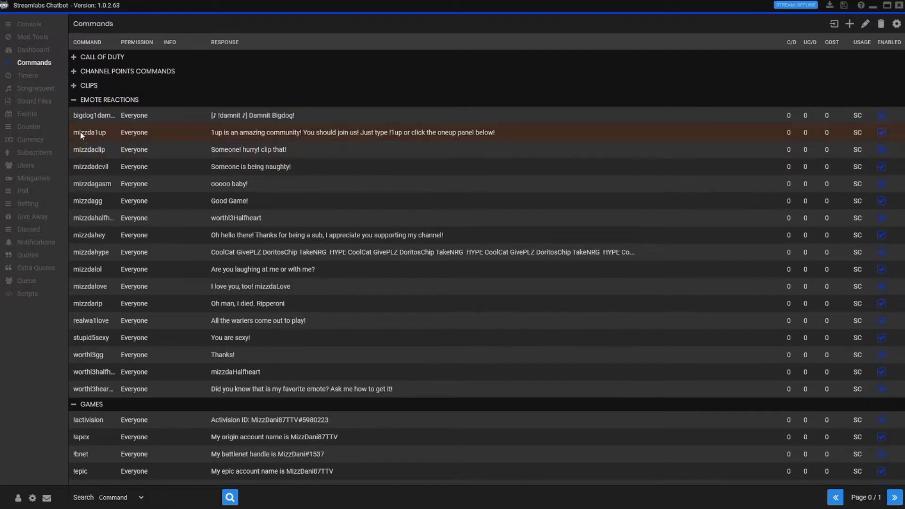
{"action": "left_click", "coordinate": [74, 99]}
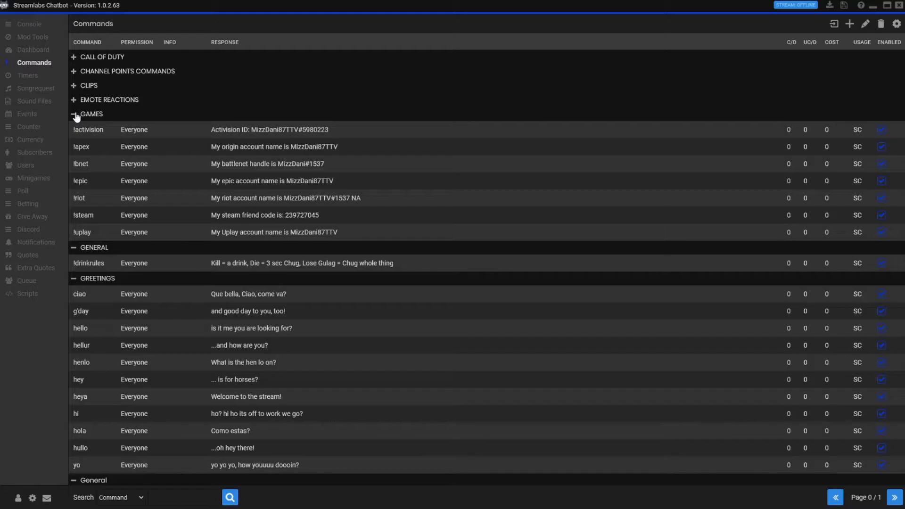
{"action": "left_click", "coordinate": [86, 100]}
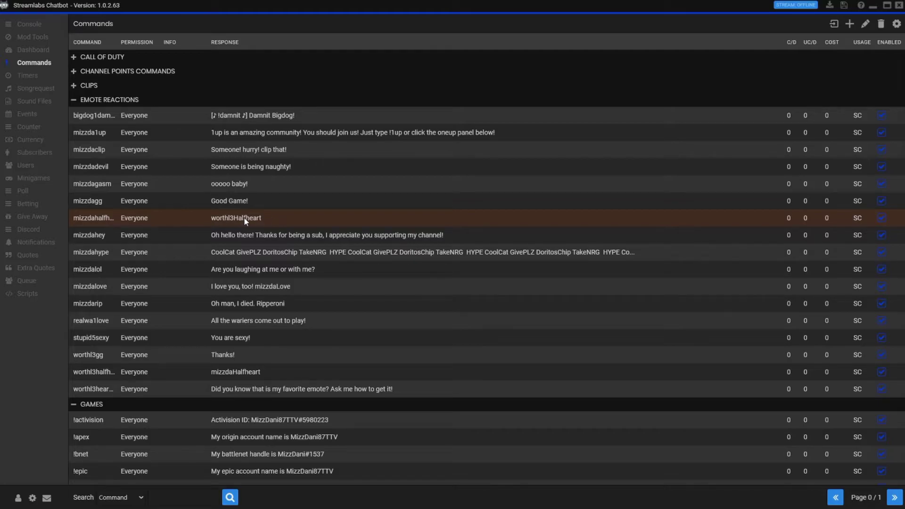
{"action": "left_click", "coordinate": [90, 101]}
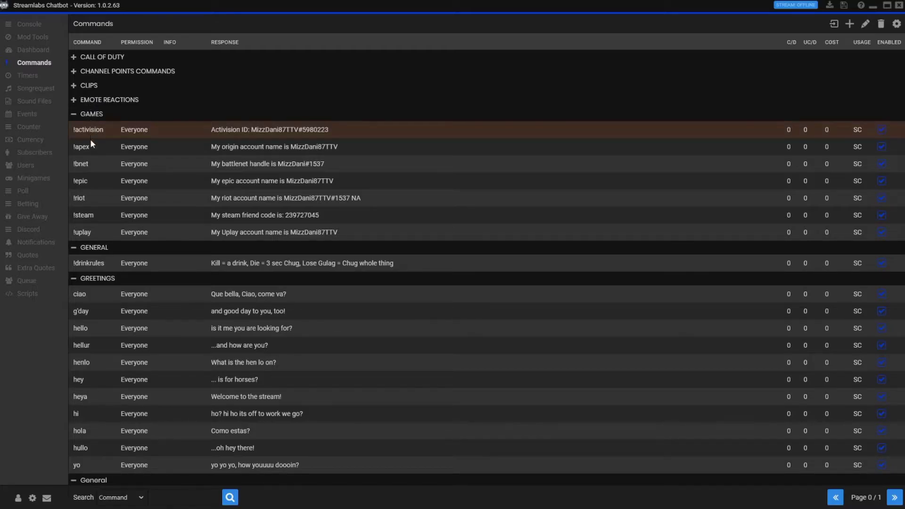
{"action": "left_click", "coordinate": [93, 116]}
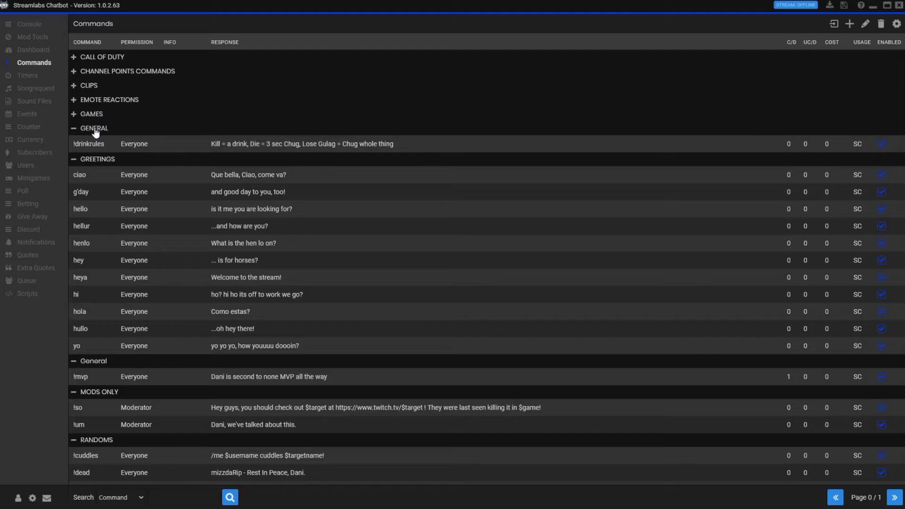
{"action": "left_click", "coordinate": [95, 131]}
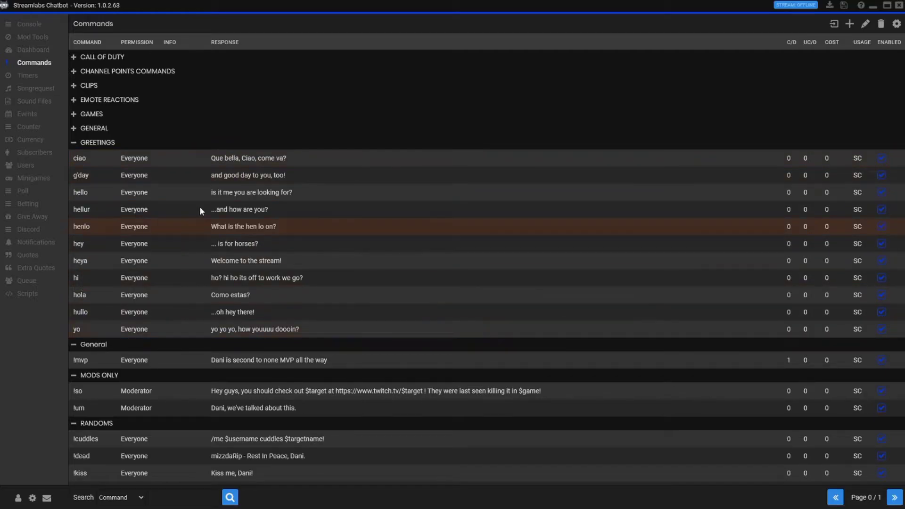
{"action": "left_click", "coordinate": [94, 145]}
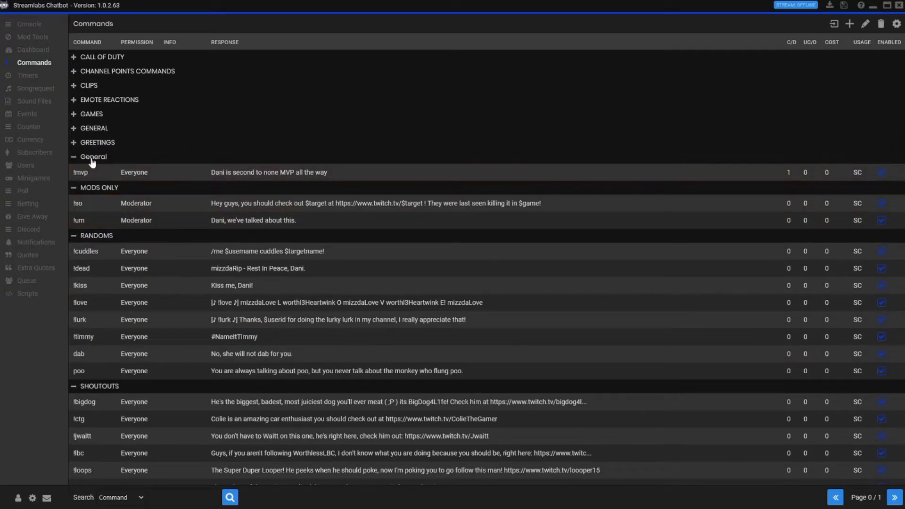
Edit !mvp to set its group to CHANNEL POINTS COMMANDS and submit
{"action": "right_click", "coordinate": [226, 173]}
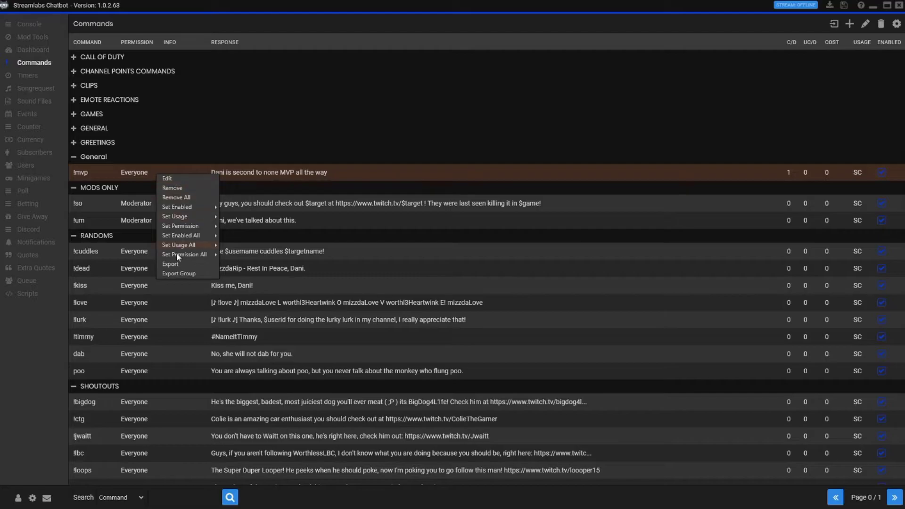
{"action": "left_click", "coordinate": [181, 179]}
{"action": "left_click", "coordinate": [781, 80]}
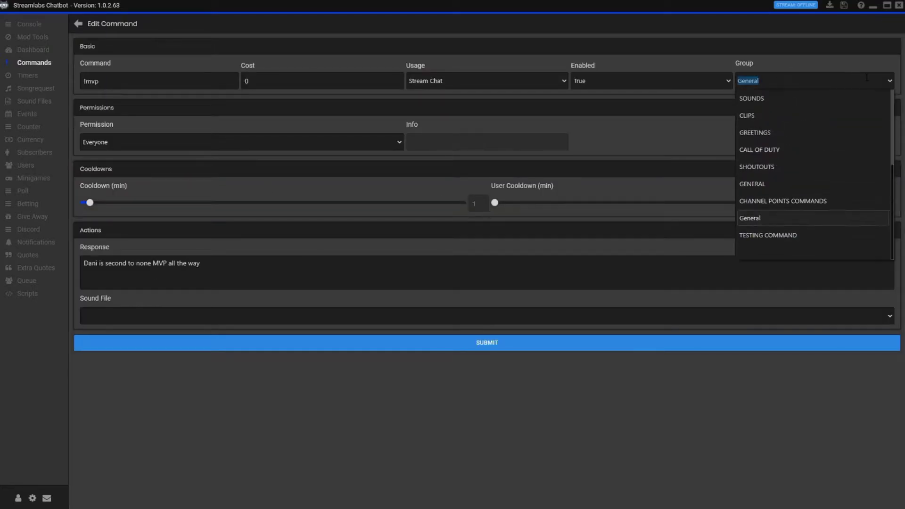
{"action": "left_click", "coordinate": [790, 206]}
{"action": "left_click", "coordinate": [519, 347]}
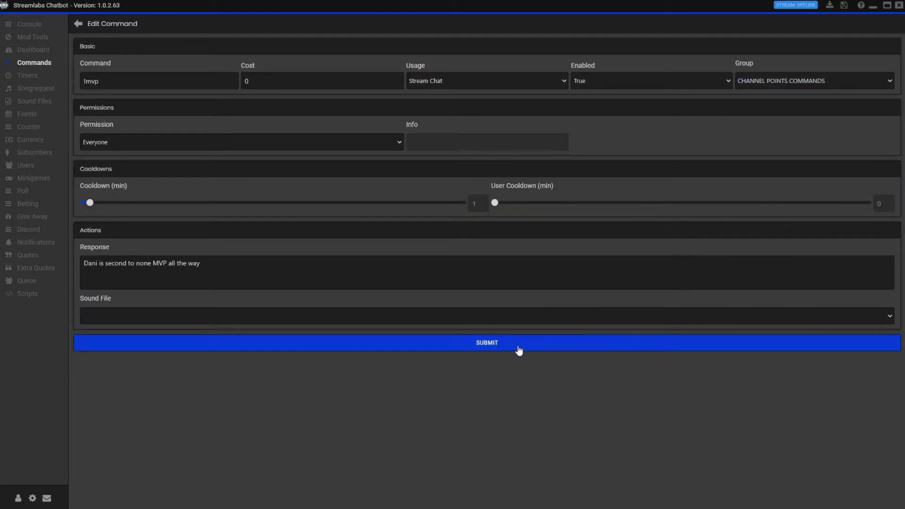
{"action": "left_click", "coordinate": [78, 29]}
Collapse the CHANNEL POINTS COMMANDS, CLIPS, EMOTE REACTIONS, CALL OF DUTY, GAMES and GENERAL groups
{"action": "scroll", "coordinate": [168, 338], "scroll_direction": "down", "scroll_amount": 3}
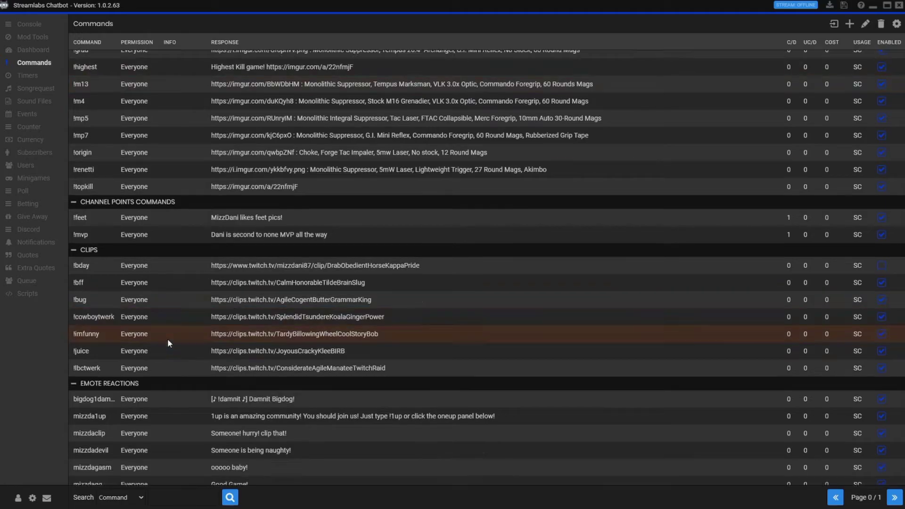
{"action": "left_click", "coordinate": [106, 157]}
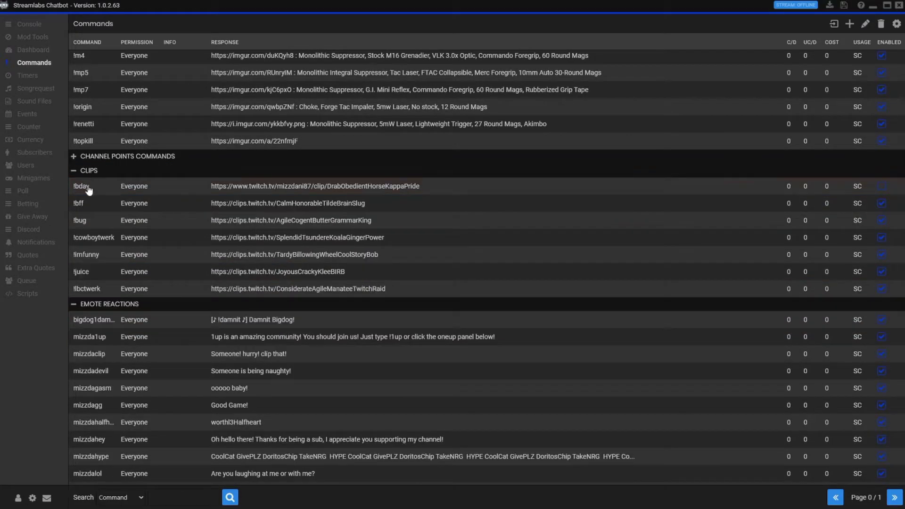
{"action": "left_click", "coordinate": [89, 171]}
{"action": "left_click", "coordinate": [85, 185]}
{"action": "scroll", "coordinate": [109, 280], "scroll_direction": "up", "scroll_amount": 3}
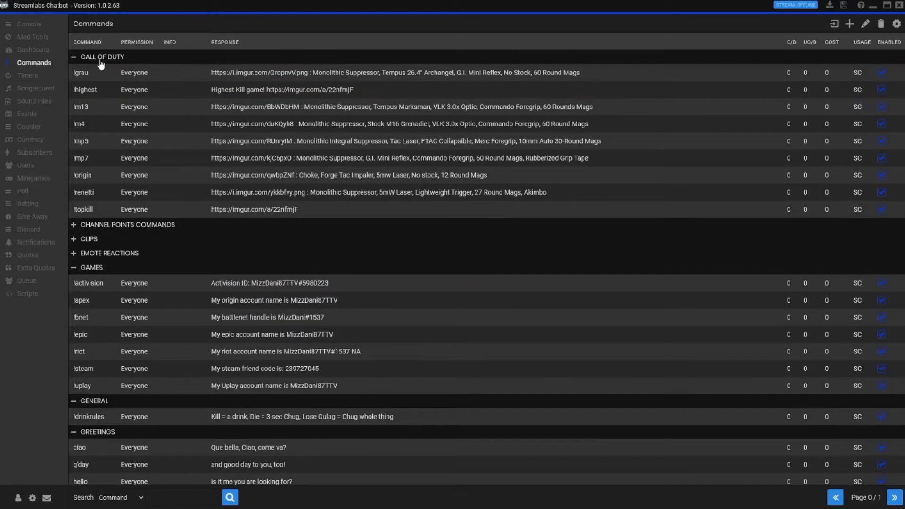
{"action": "left_click", "coordinate": [99, 57]}
{"action": "left_click", "coordinate": [90, 113]}
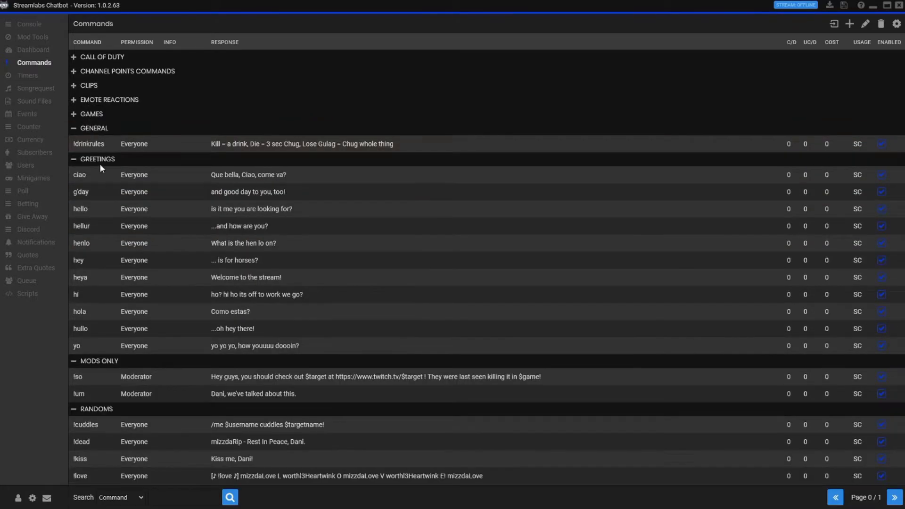
{"action": "left_click", "coordinate": [91, 130]}
Collapse GENERAL, GREETINGS and MODS ONLY, then page to the testing command group and select !test
{"action": "left_click", "coordinate": [92, 142]}
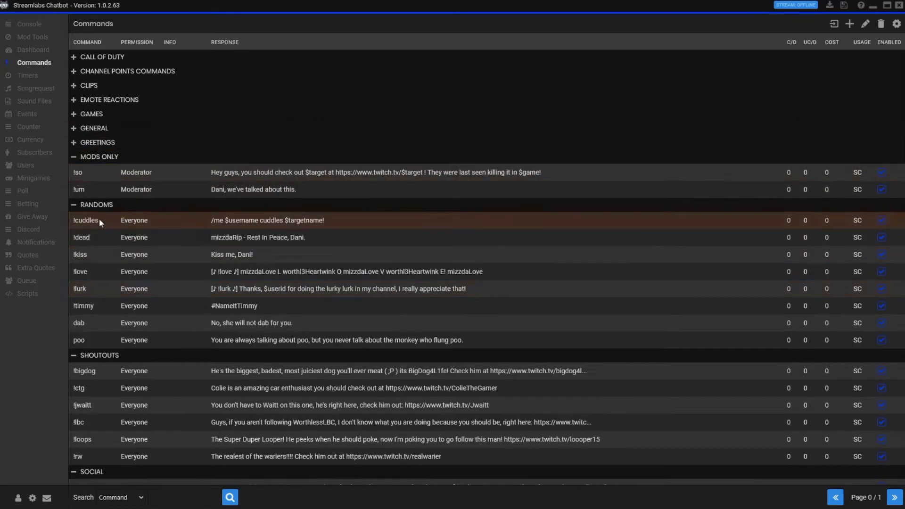
{"action": "left_click", "coordinate": [97, 158]}
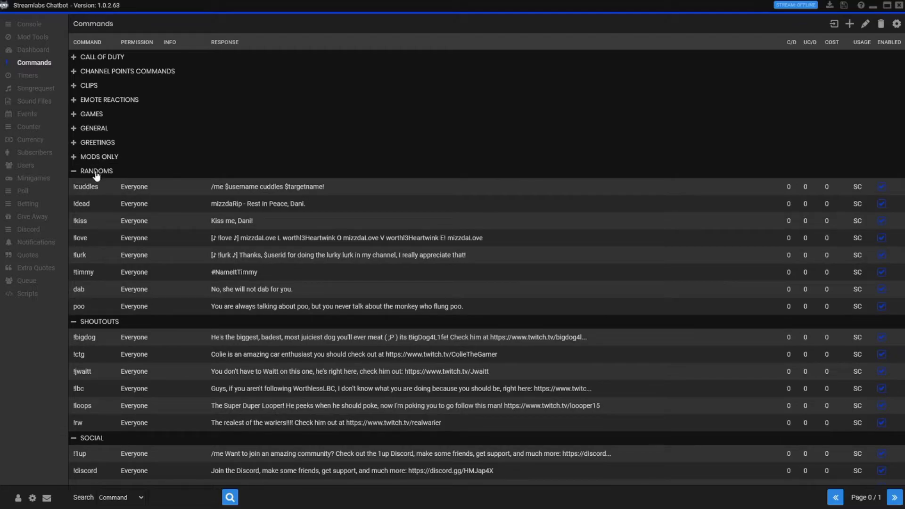
{"action": "scroll", "coordinate": [109, 290], "scroll_direction": "down", "scroll_amount": 4}
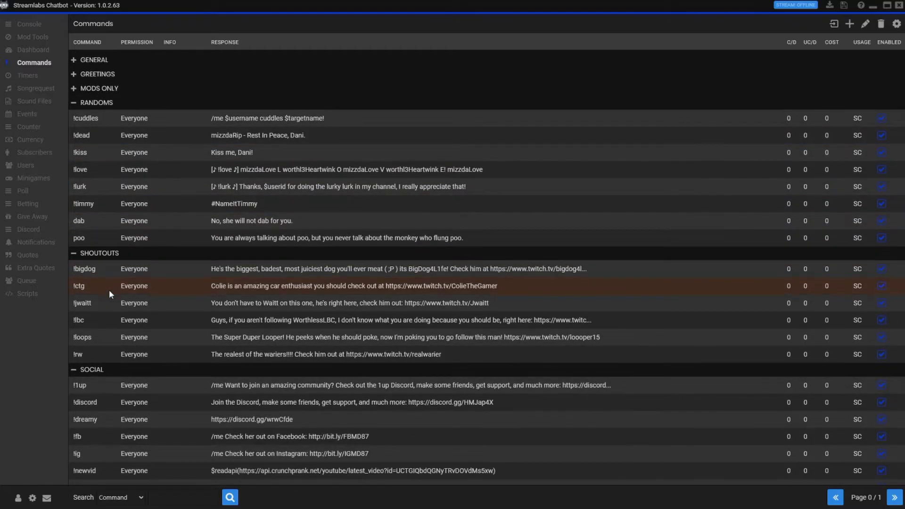
{"action": "scroll", "coordinate": [118, 358], "scroll_direction": "down", "scroll_amount": 3}
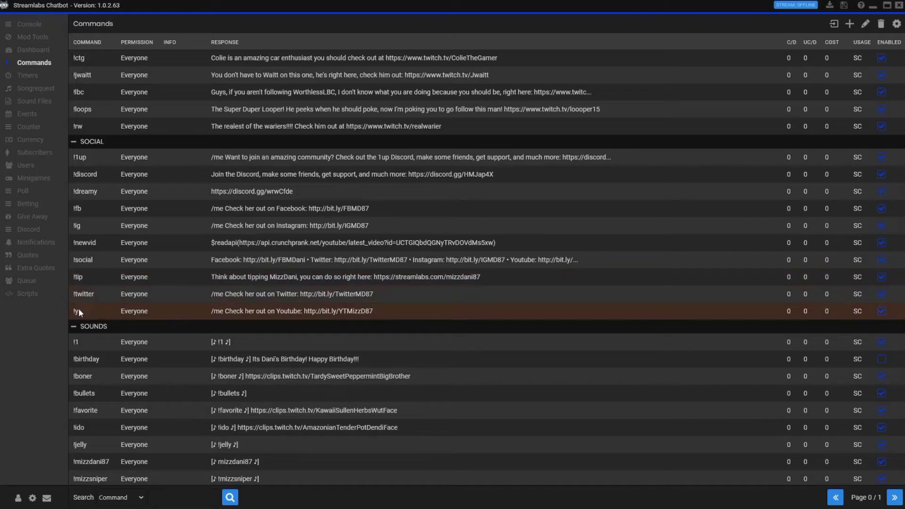
{"action": "scroll", "coordinate": [145, 313], "scroll_direction": "down", "scroll_amount": 2}
{"action": "scroll", "coordinate": [139, 216], "scroll_direction": "down", "scroll_amount": 2}
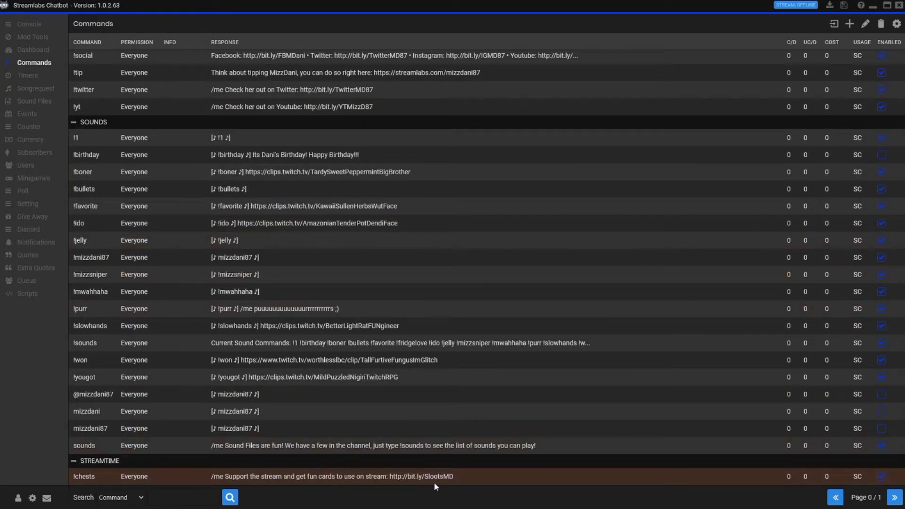
{"action": "left_click", "coordinate": [894, 497]}
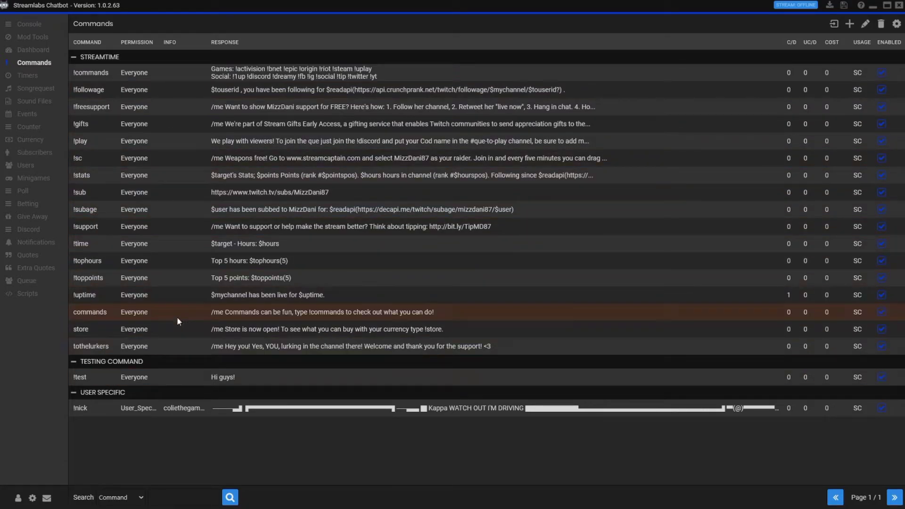
{"action": "left_click", "coordinate": [98, 378]}
Send !test in the console chat to get the 'Hi guys!' reply, then view Timers
{"action": "left_click", "coordinate": [41, 24]}
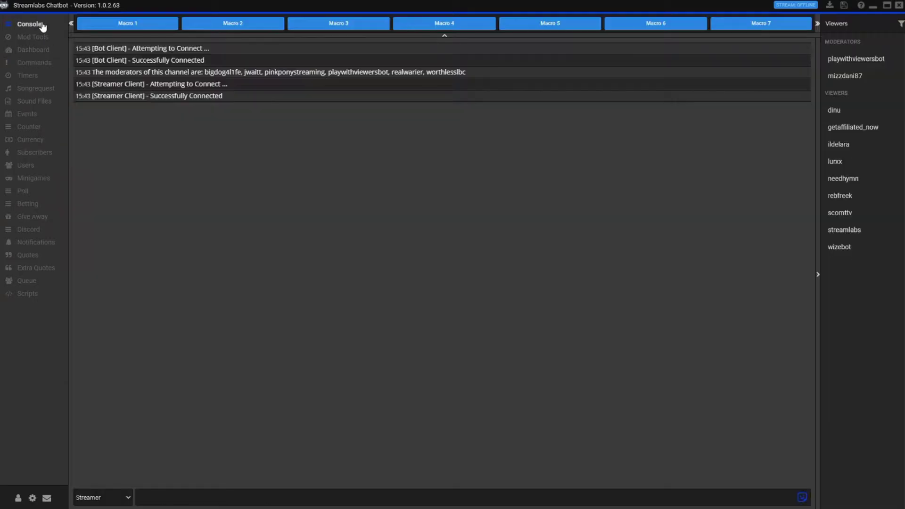
{"action": "left_click", "coordinate": [188, 493]}
{"action": "type", "text": "!test"}
{"action": "key", "text": "Return"}
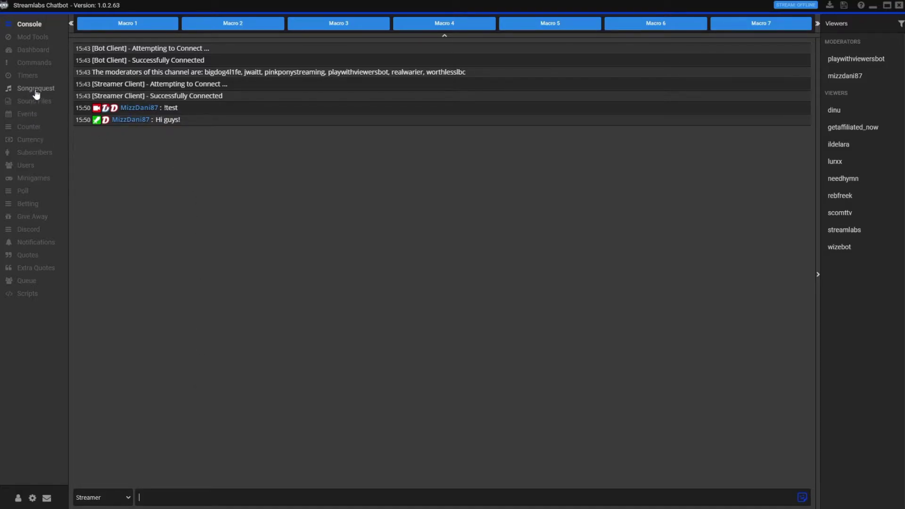
{"action": "left_click", "coordinate": [28, 76]}
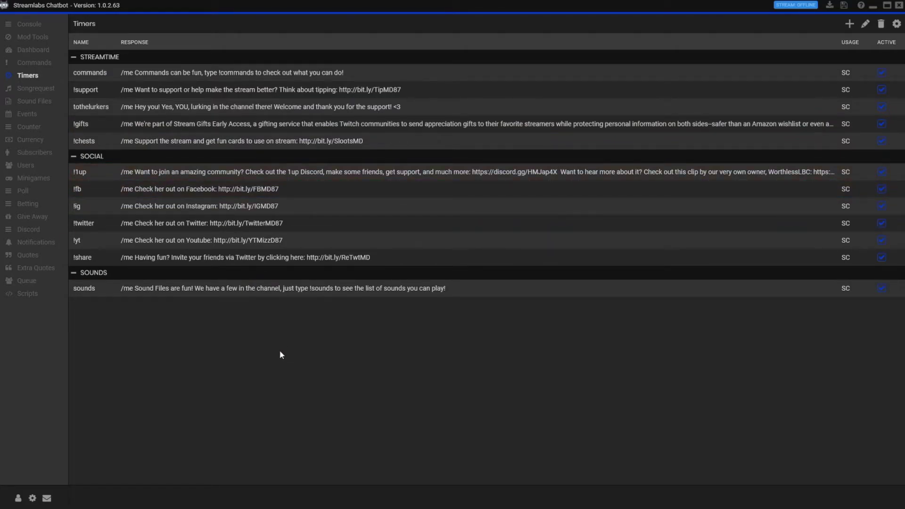
Check the global timer settings, go back, and open the empty Songrequest page
{"action": "left_click", "coordinate": [896, 25]}
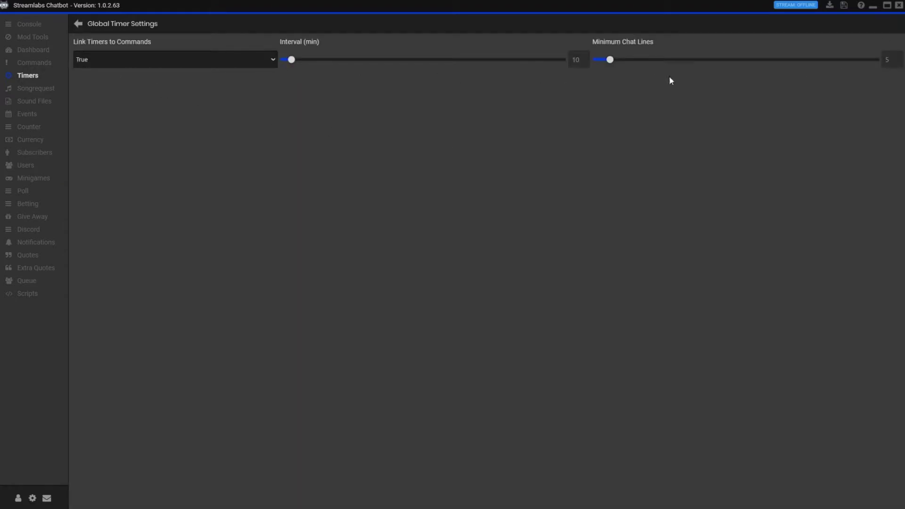
{"action": "left_click", "coordinate": [78, 25]}
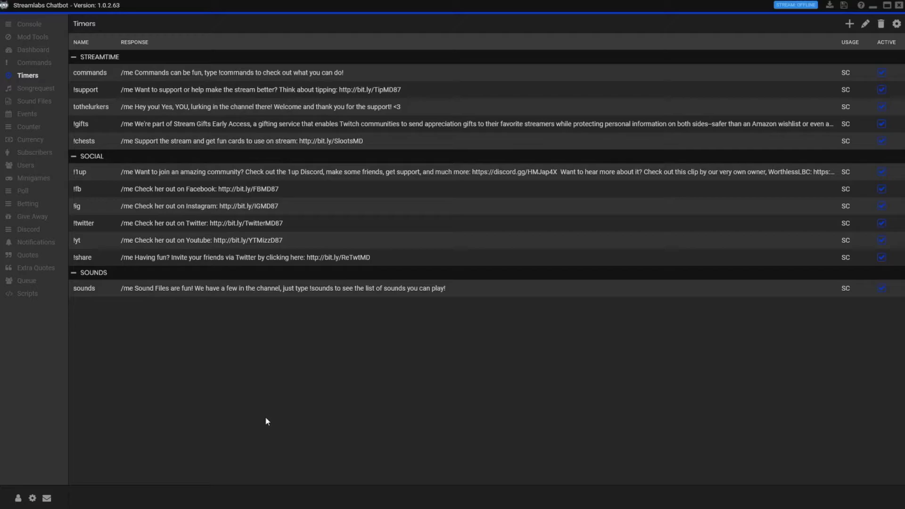
{"action": "left_click", "coordinate": [51, 91]}
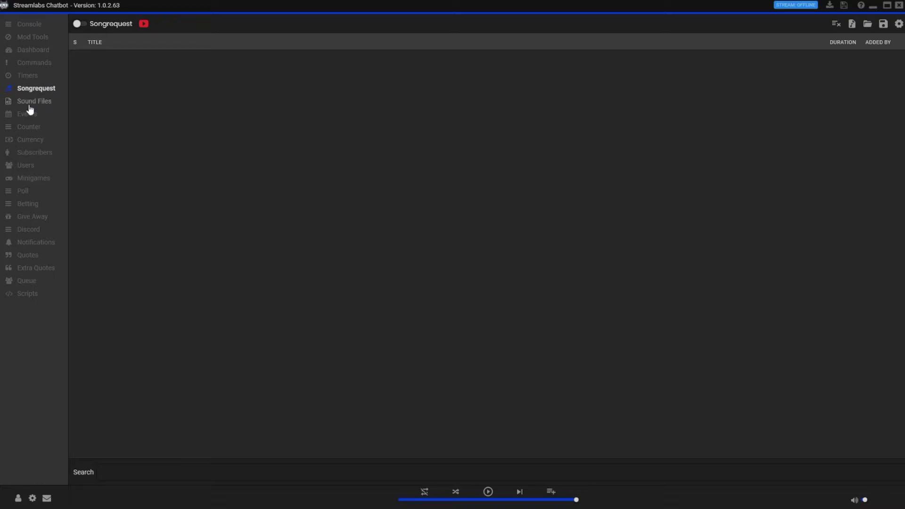
In Sound Files, create a new sound named !testsound in the SOUNDS group
{"action": "left_click", "coordinate": [32, 103]}
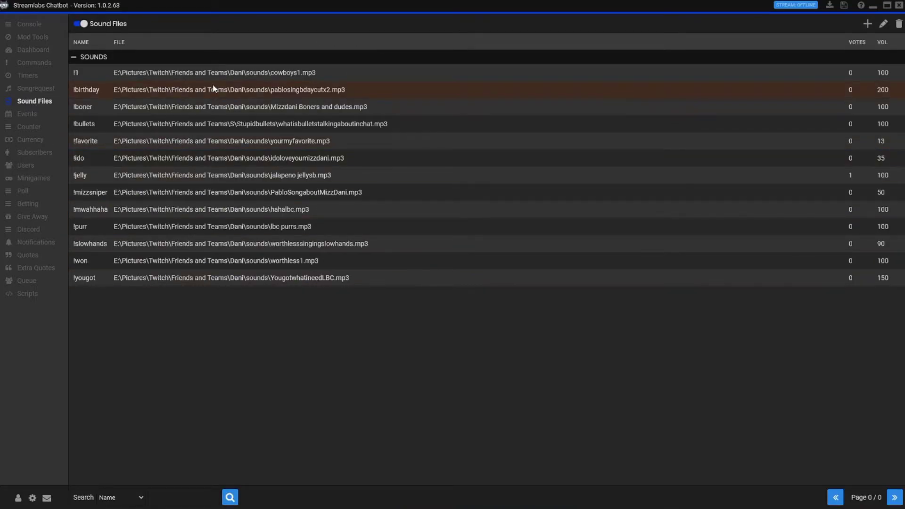
{"action": "right_click", "coordinate": [171, 76]}
{"action": "left_click", "coordinate": [867, 23]}
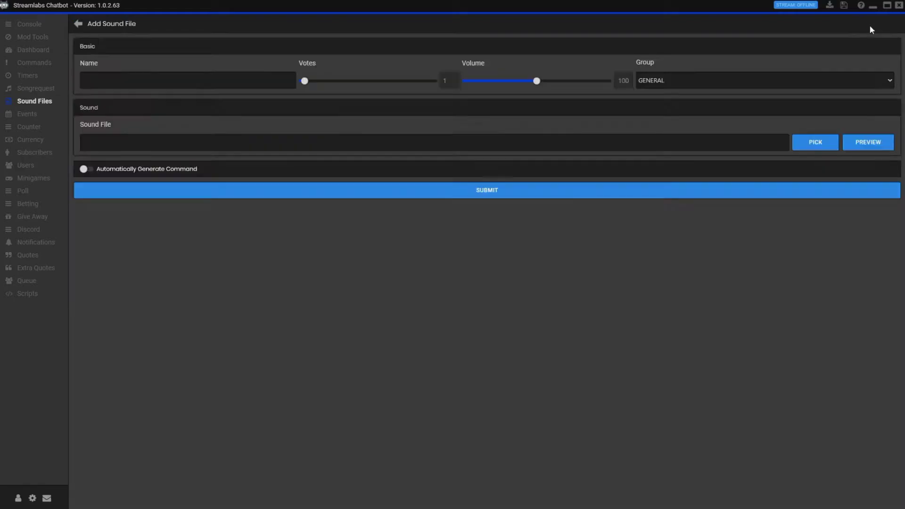
{"action": "type", "text": "!testsound"}
{"action": "key", "text": "Tab"}
{"action": "left_click", "coordinate": [889, 81]}
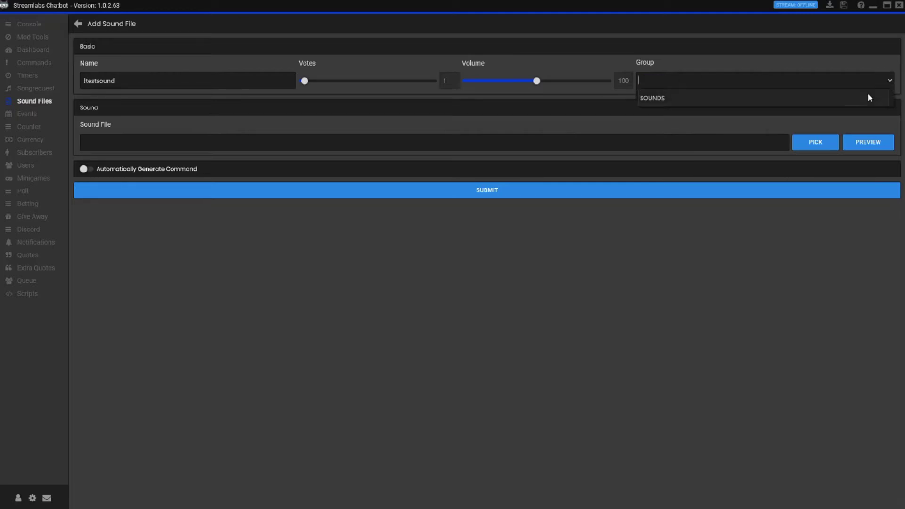
{"action": "left_click", "coordinate": [701, 97]}
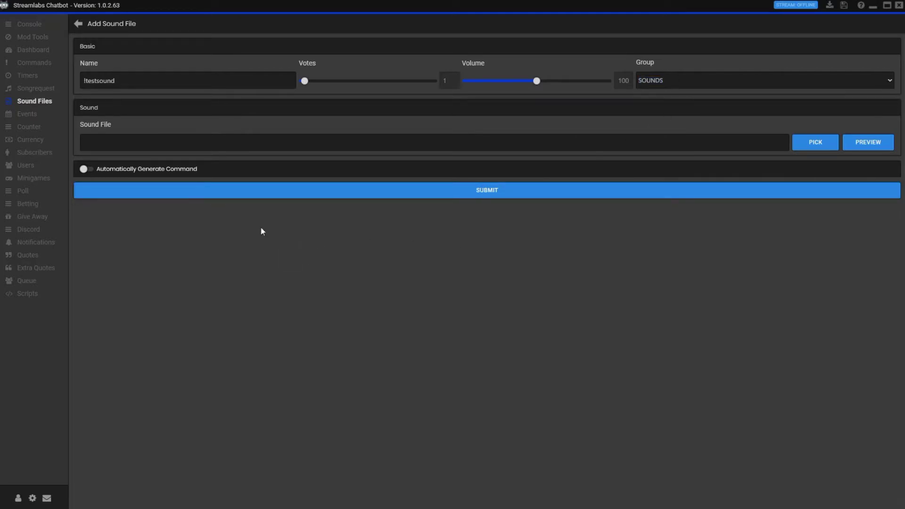
Assign damn_it.mp3, auto-generate its chat command with cooldown 0, and save the sound
{"action": "left_click", "coordinate": [801, 144]}
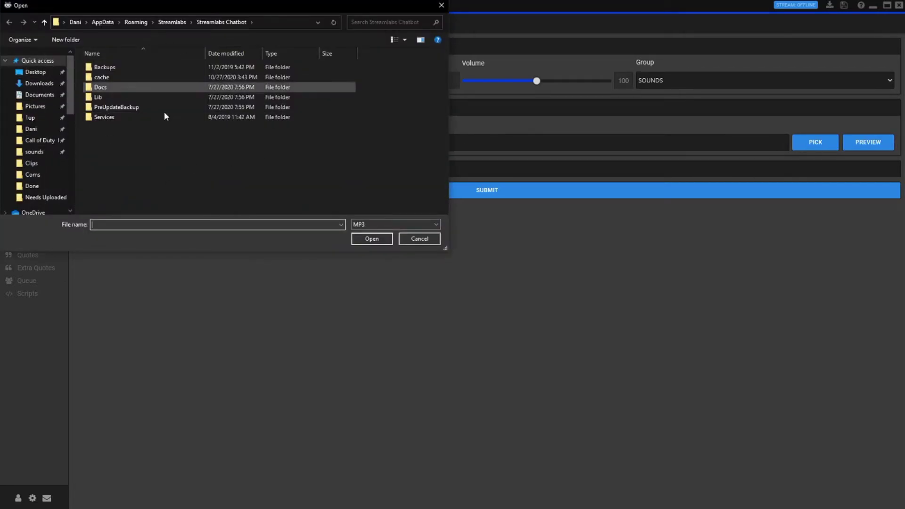
{"action": "left_click", "coordinate": [18, 152]}
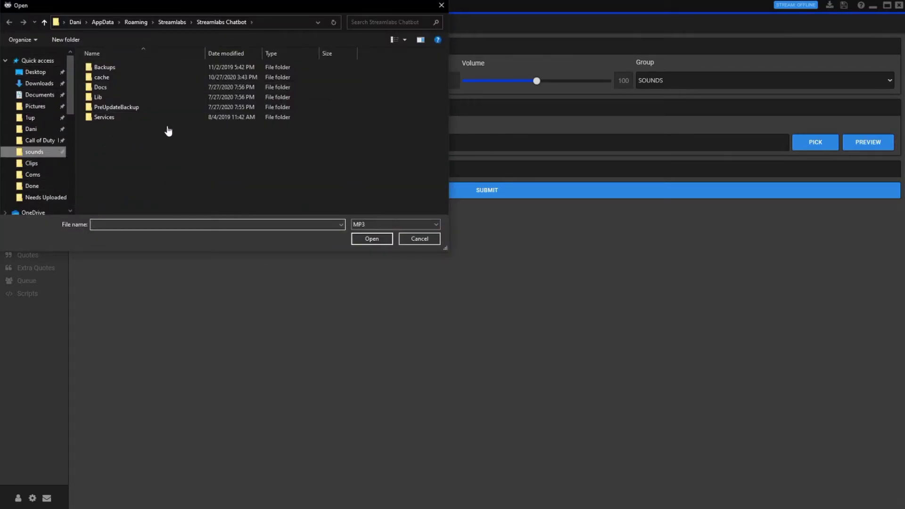
{"action": "left_click", "coordinate": [117, 108]}
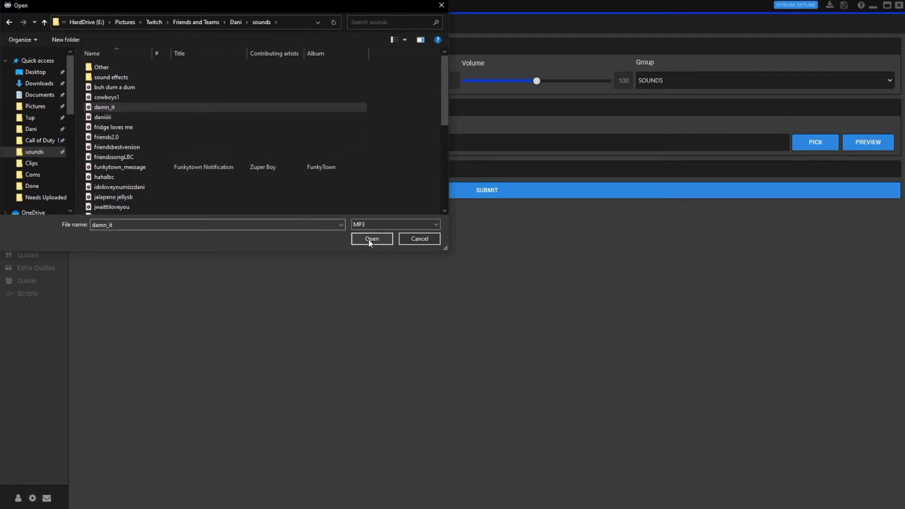
{"action": "left_click", "coordinate": [371, 238]}
{"action": "left_click", "coordinate": [84, 169]}
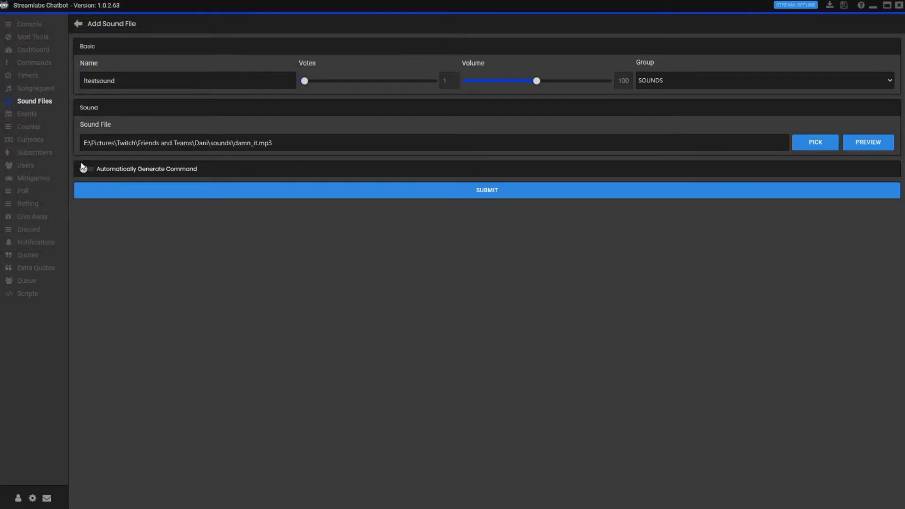
{"action": "left_click_drag", "start_coordinate": [90, 235], "coordinate": [76, 243]}
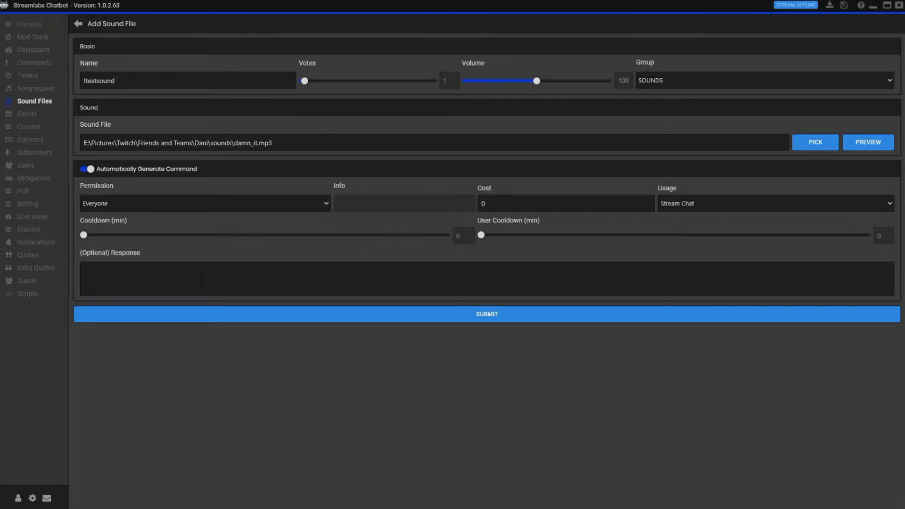
{"action": "left_click", "coordinate": [487, 315]}
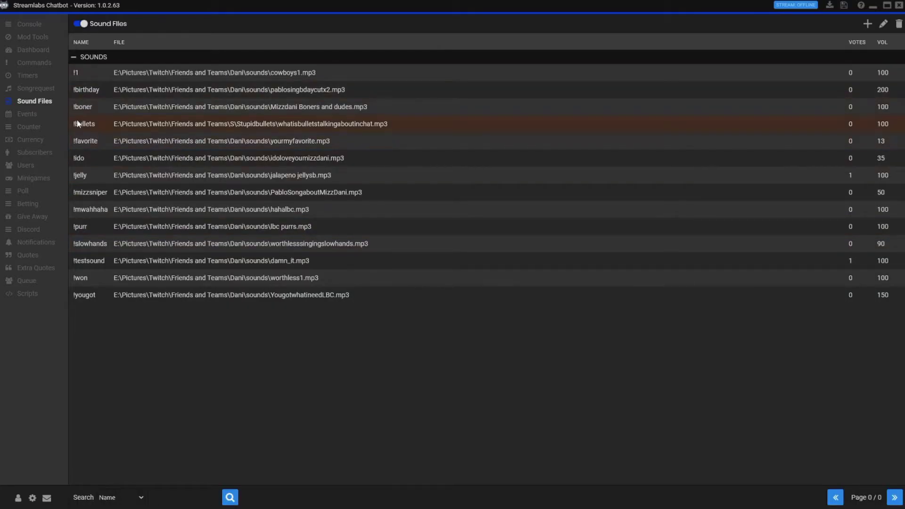
Send !testsound in the console chat, then check the Sound Files list
{"action": "left_click", "coordinate": [23, 25]}
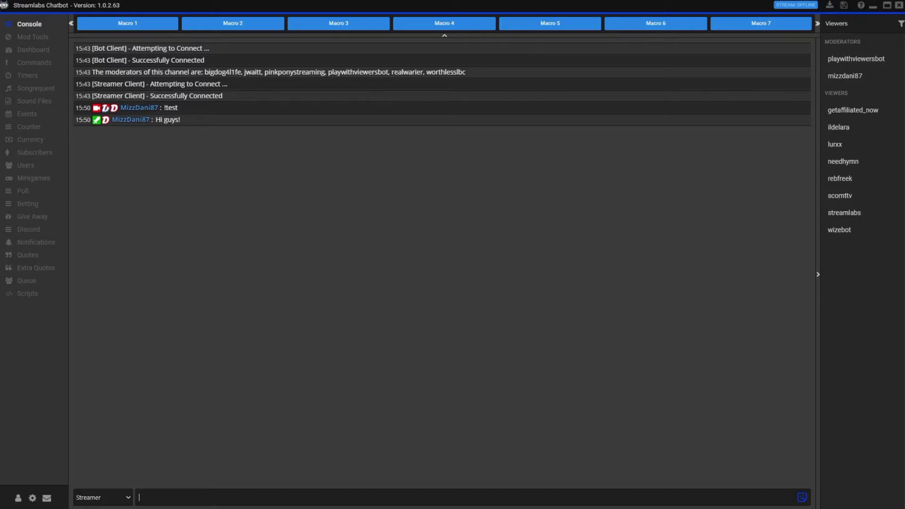
{"action": "type", "text": "!testsound"}
{"action": "key", "text": "Return"}
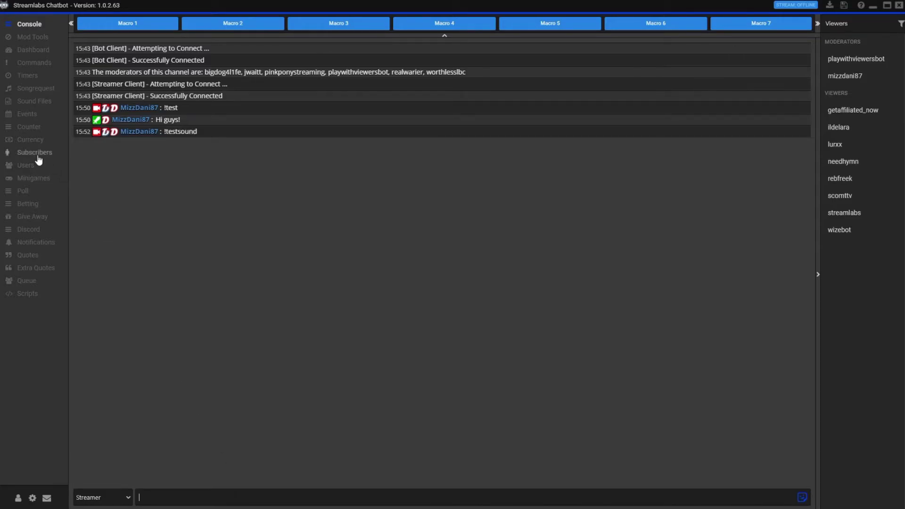
{"action": "left_click", "coordinate": [28, 104]}
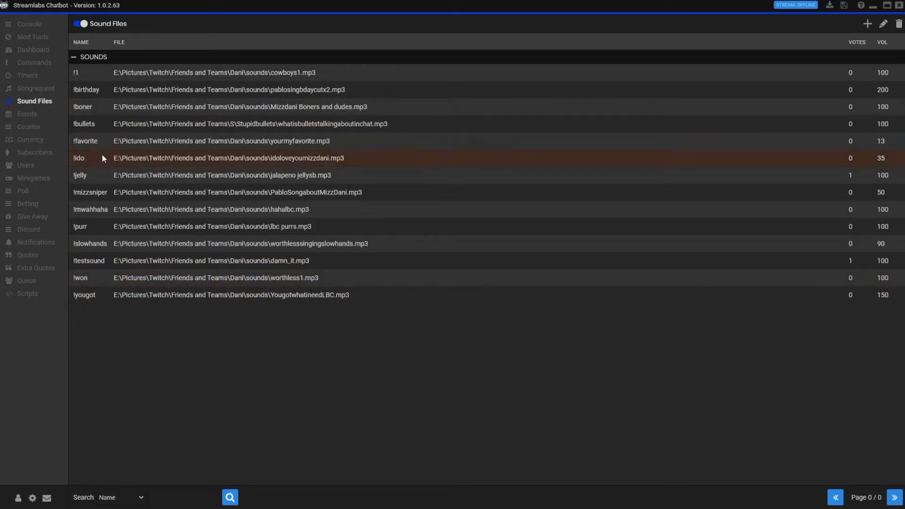
Back in the console, send the !won command to chat
{"action": "left_click", "coordinate": [33, 24]}
{"action": "left_click", "coordinate": [159, 492]}
{"action": "type", "text": "!won"}
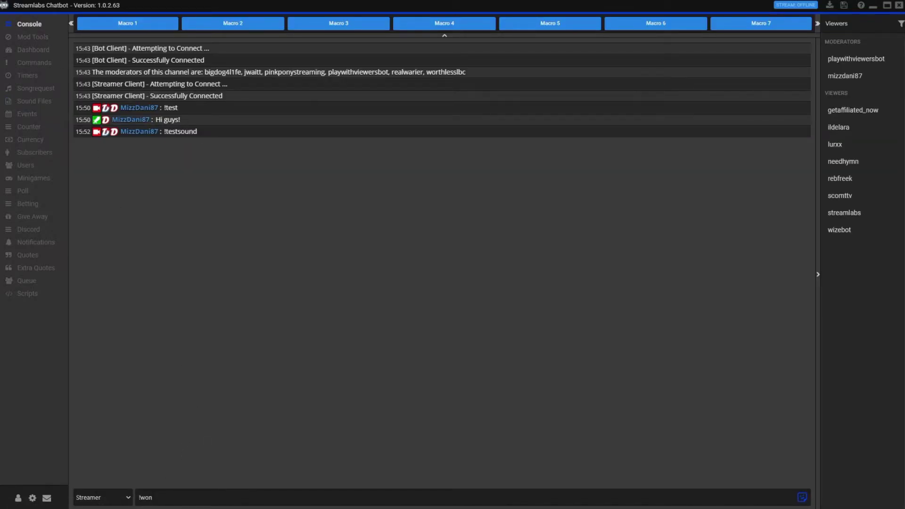
{"action": "key", "text": "Return"}
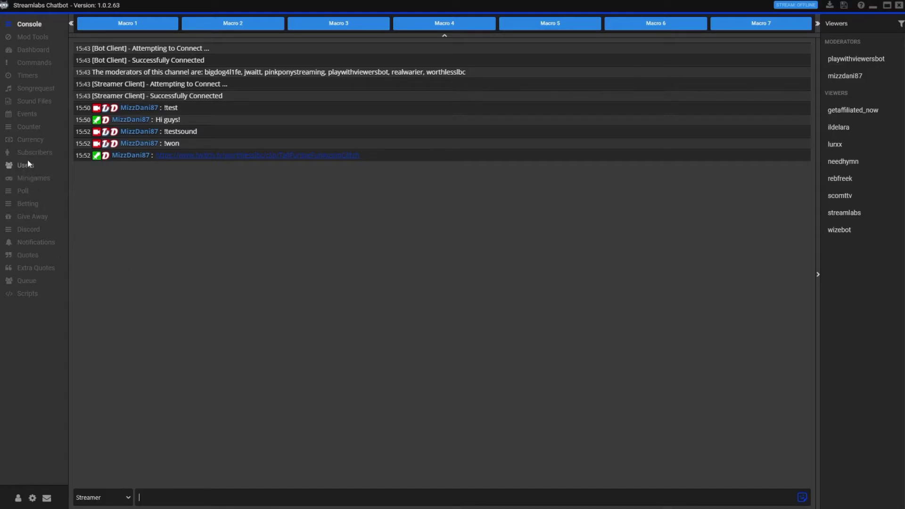
Open the Events section showing the four enabled user events with their messages and sounds
{"action": "left_click", "coordinate": [34, 118]}
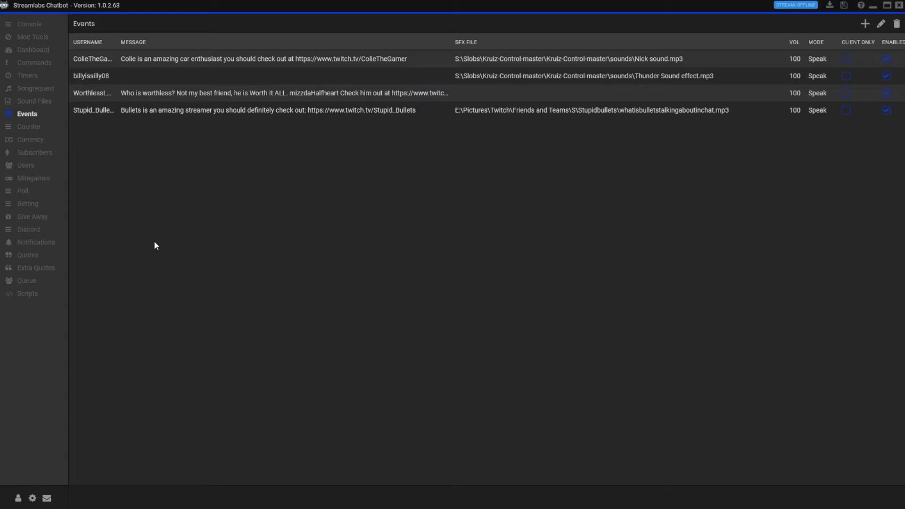
Open the bottom event (whatisbulletstalkingaboutinchat.mp3) in the edit form, then return to the Events list
{"action": "right_click", "coordinate": [184, 116]}
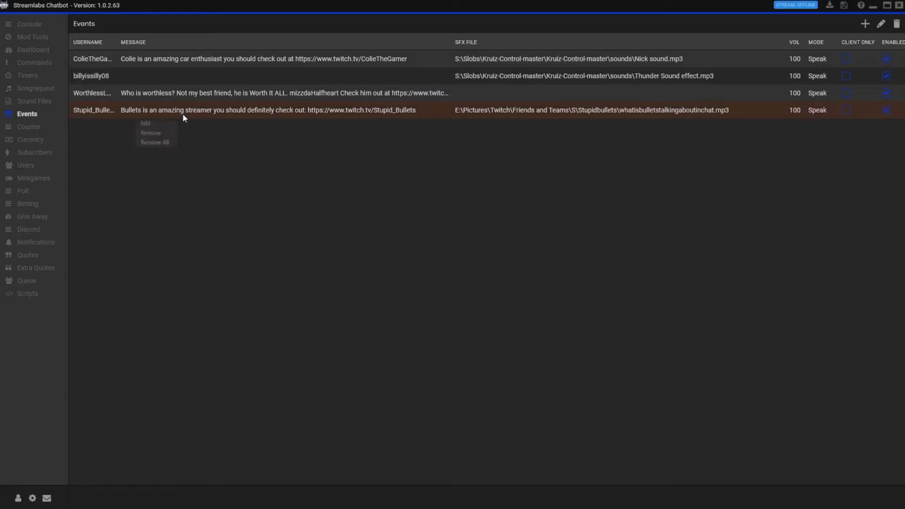
{"action": "left_click", "coordinate": [165, 124]}
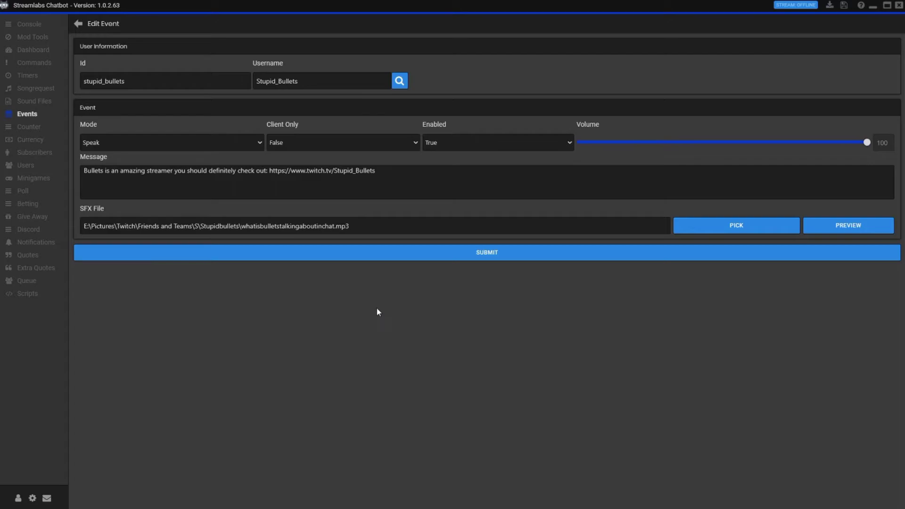
{"action": "left_click", "coordinate": [78, 23]}
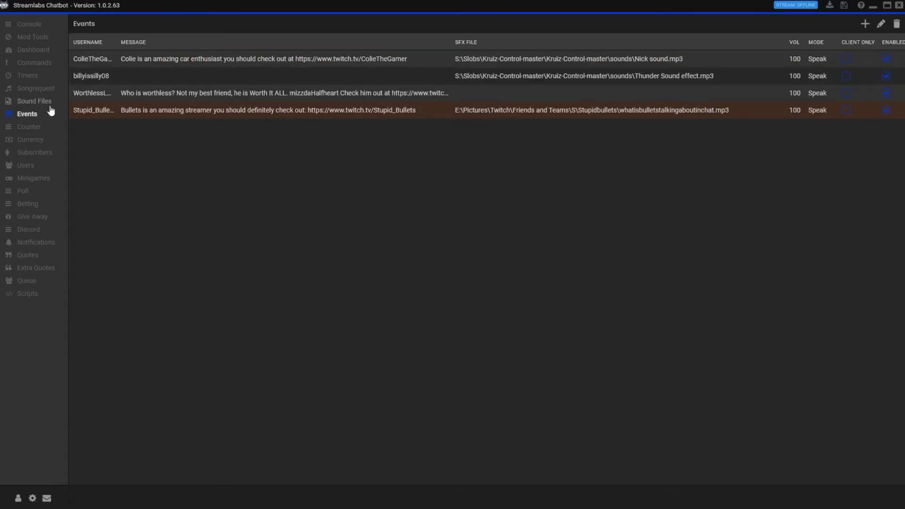
Go via Counter to the Currency table of viewer ranks, points and hours
{"action": "left_click", "coordinate": [30, 127]}
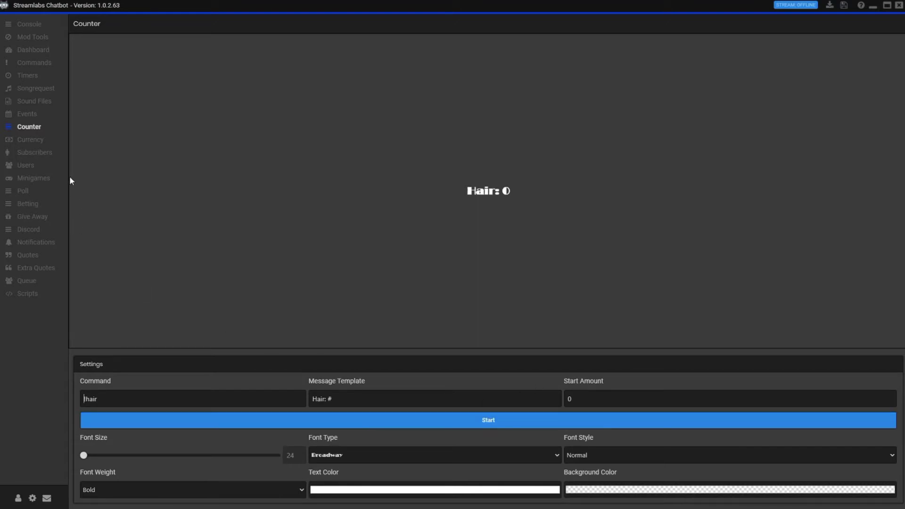
{"action": "left_click", "coordinate": [31, 141]}
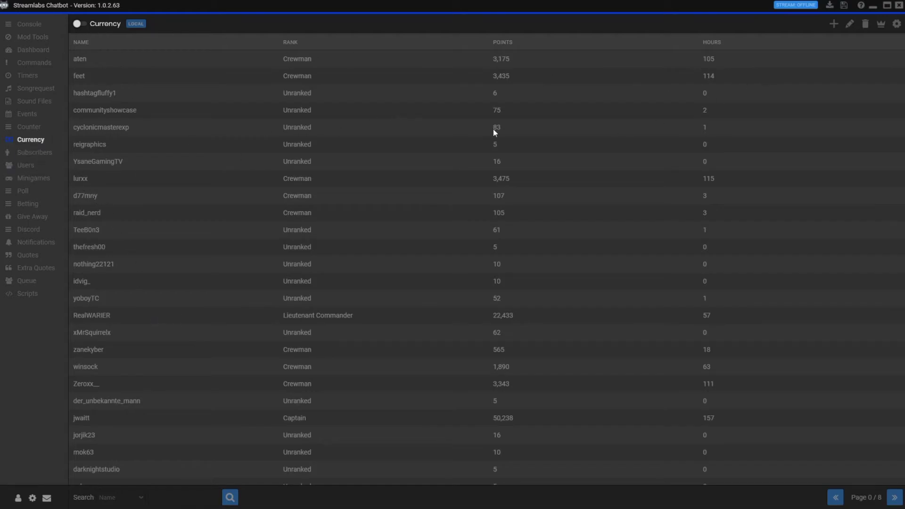
Look over the Subscribers list
{"action": "left_click", "coordinate": [24, 155]}
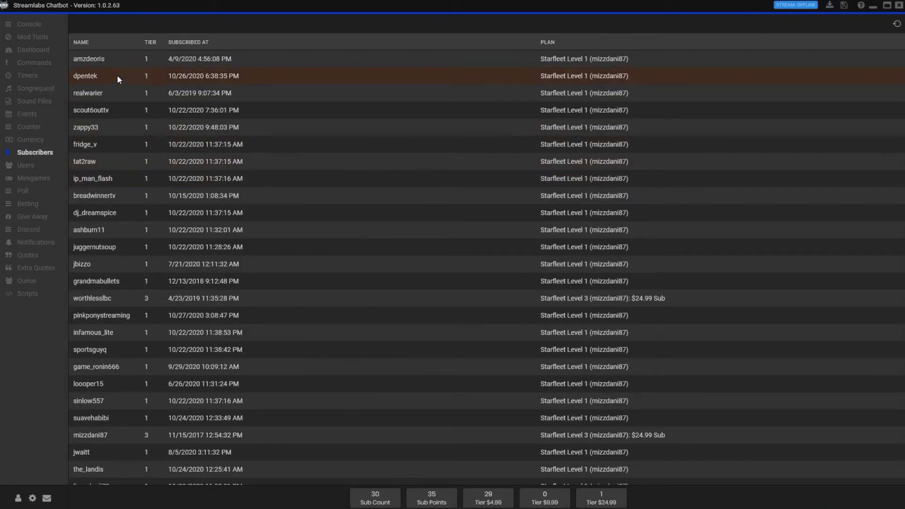
{"action": "scroll", "coordinate": [204, 263], "scroll_direction": "down", "scroll_amount": 2}
{"action": "scroll", "coordinate": [205, 263], "scroll_direction": "up", "scroll_amount": 3}
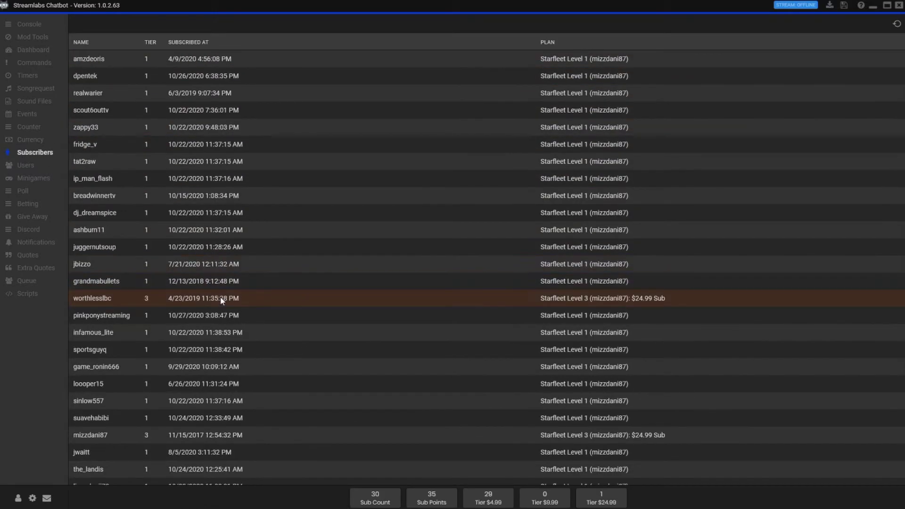
Browse the Users table showing editor and regular status, raids and last-seen dates
{"action": "left_click", "coordinate": [37, 169]}
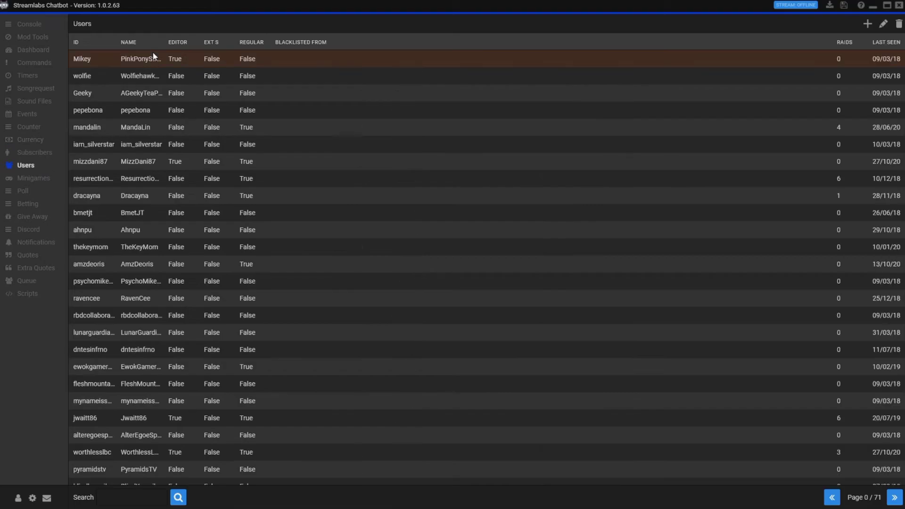
{"action": "scroll", "coordinate": [191, 192], "scroll_direction": "down", "scroll_amount": 5}
{"action": "scroll", "coordinate": [191, 192], "scroll_direction": "up", "scroll_amount": 5}
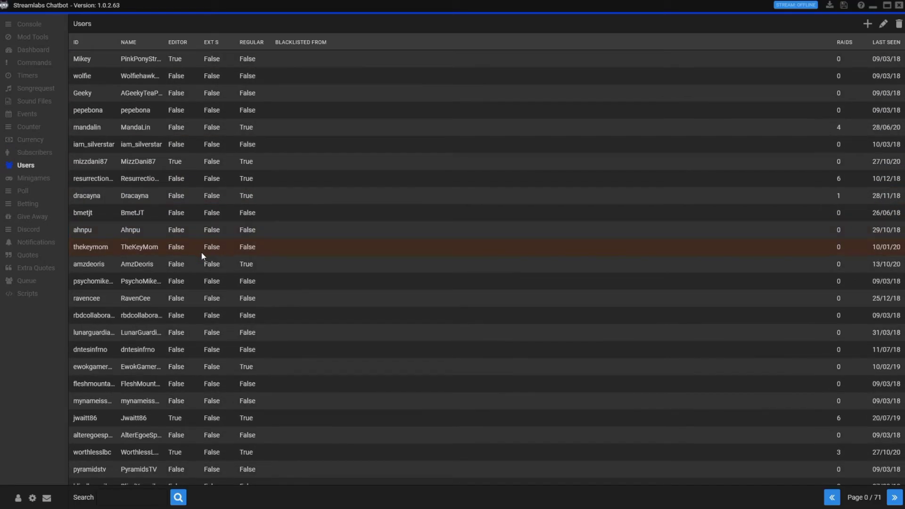
{"action": "scroll", "coordinate": [202, 261], "scroll_direction": "down", "scroll_amount": 10}
{"action": "scroll", "coordinate": [208, 278], "scroll_direction": "down", "scroll_amount": 9}
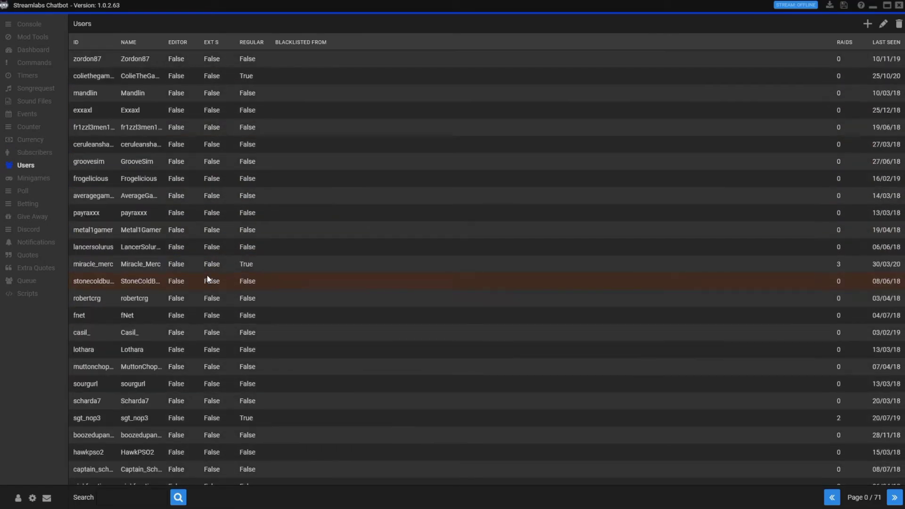
{"action": "scroll", "coordinate": [446, 330], "scroll_direction": "up", "scroll_amount": 12}
{"action": "scroll", "coordinate": [456, 349], "scroll_direction": "up", "scroll_amount": 8}
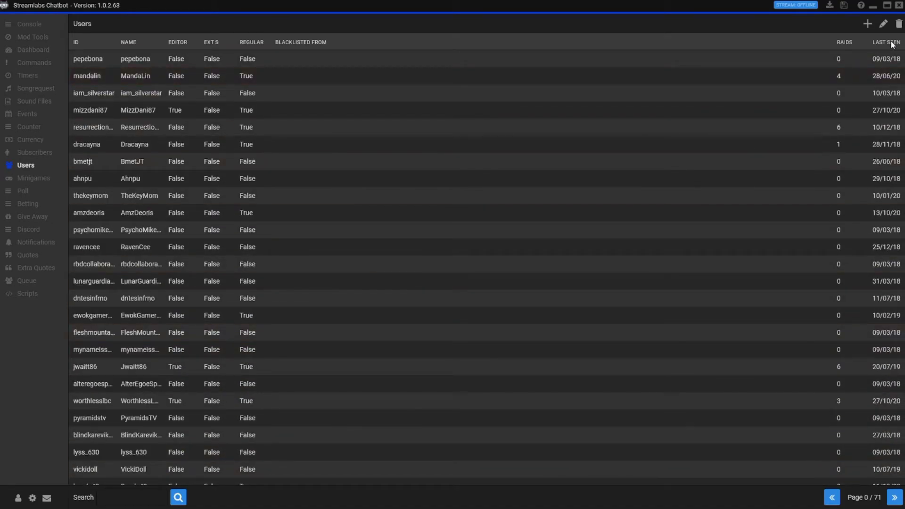
{"action": "scroll", "coordinate": [759, 286], "scroll_direction": "up", "scroll_amount": 1}
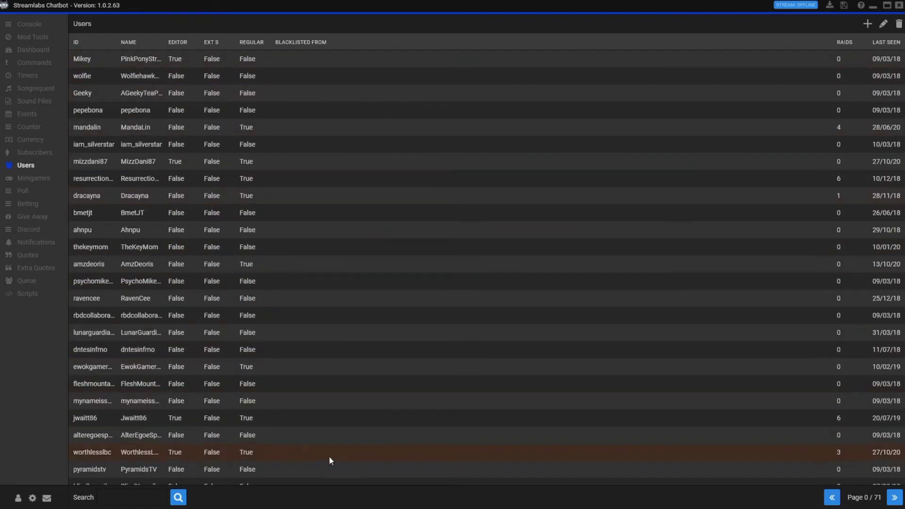
Filter the Users list by searching for the viewer's username
{"action": "left_click", "coordinate": [109, 498]}
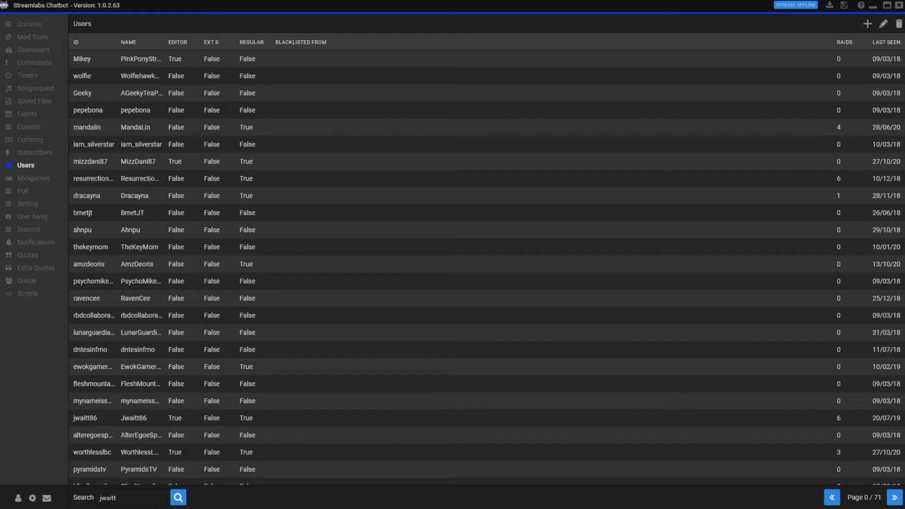
{"action": "key", "text": "Return"}
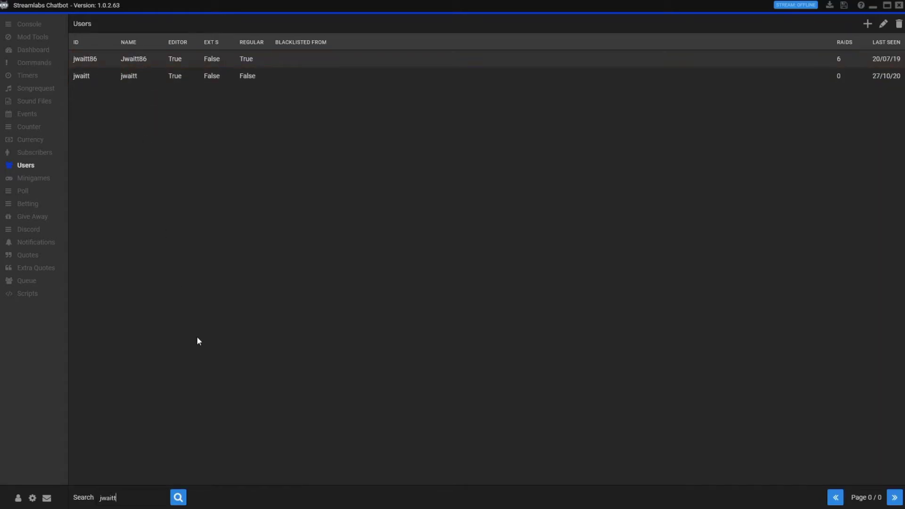
Edit the matching user and submit, keeping them an editor but not a regular
{"action": "left_click", "coordinate": [145, 76]}
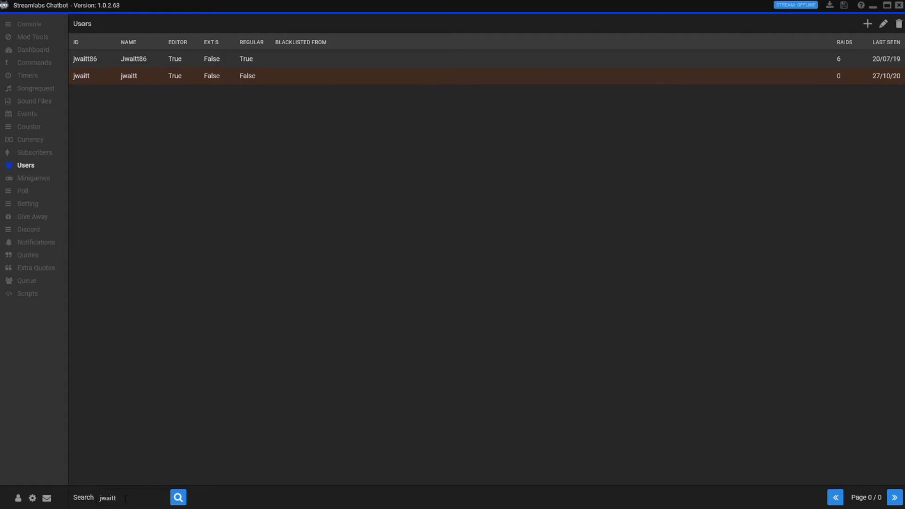
{"action": "right_click", "coordinate": [146, 75]}
{"action": "left_click", "coordinate": [140, 84]}
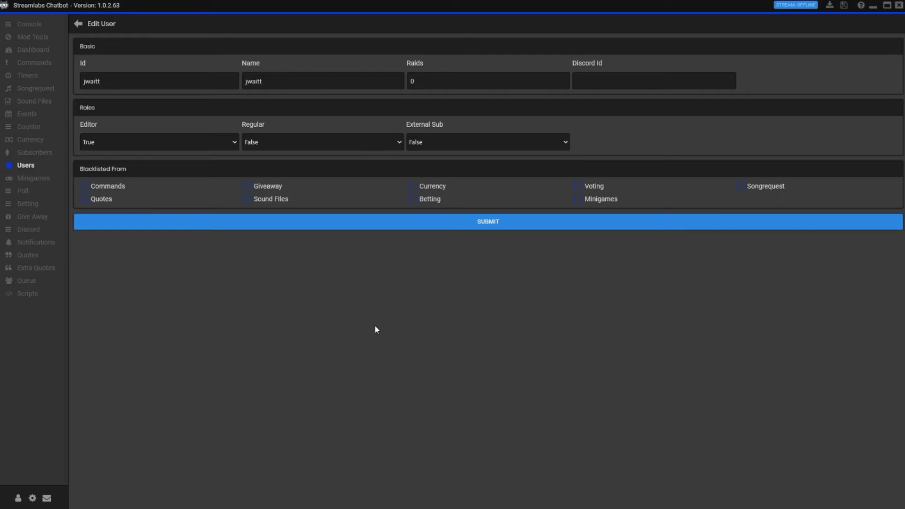
{"action": "left_click", "coordinate": [477, 223]}
{"action": "left_click", "coordinate": [171, 77]}
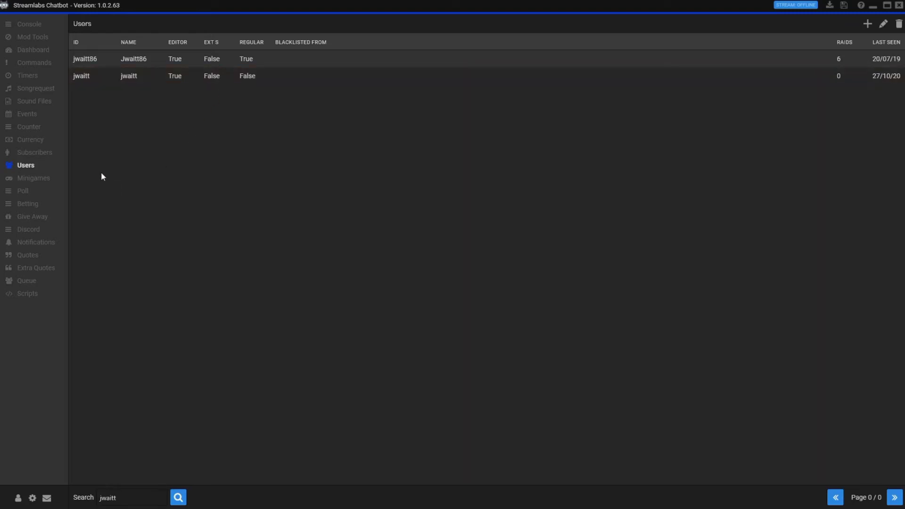
Clear the user search and step through Minigames, Poll and Betting to the !raffle Giveaway settings
{"action": "left_click_drag", "start_coordinate": [124, 498], "coordinate": [85, 500]}
{"action": "left_click", "coordinate": [42, 183]}
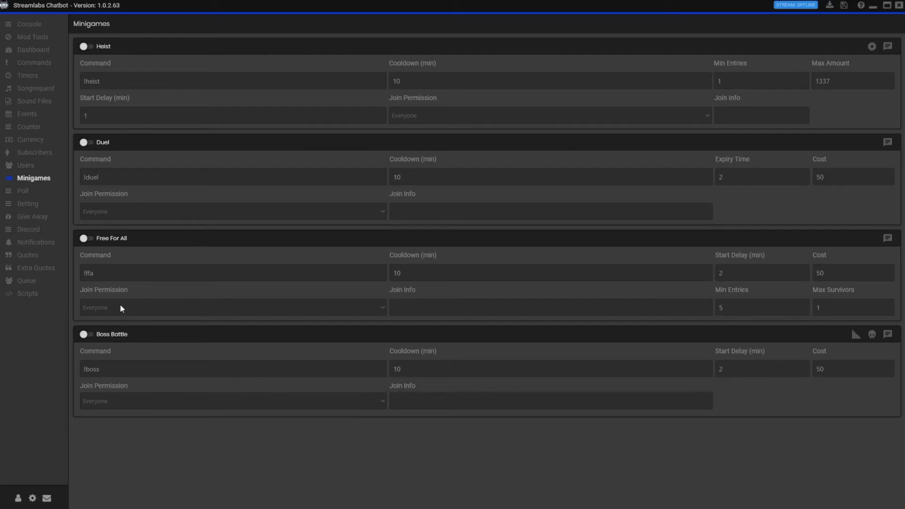
{"action": "left_click", "coordinate": [36, 196]}
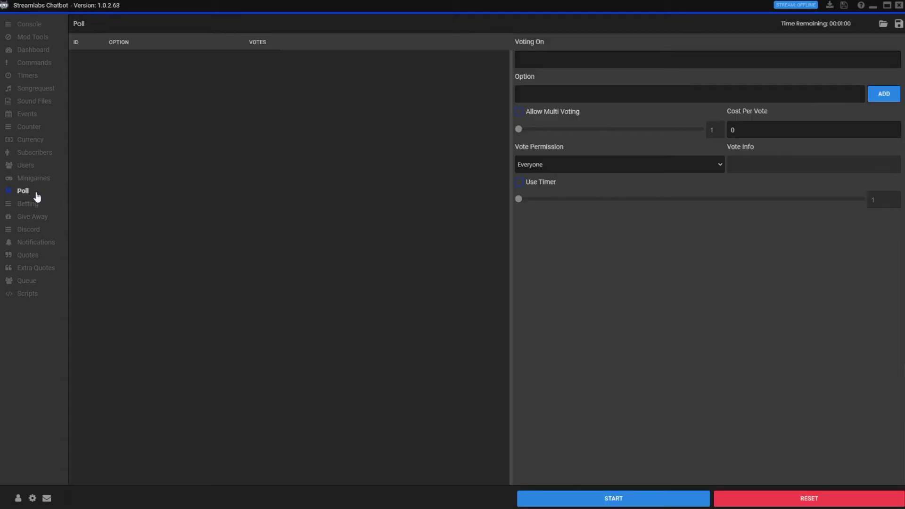
{"action": "left_click", "coordinate": [40, 205]}
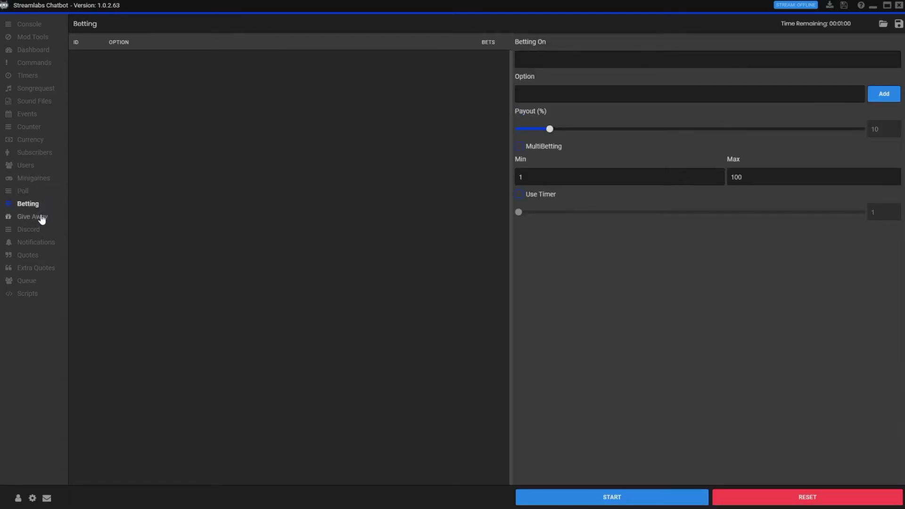
{"action": "left_click", "coordinate": [41, 220]}
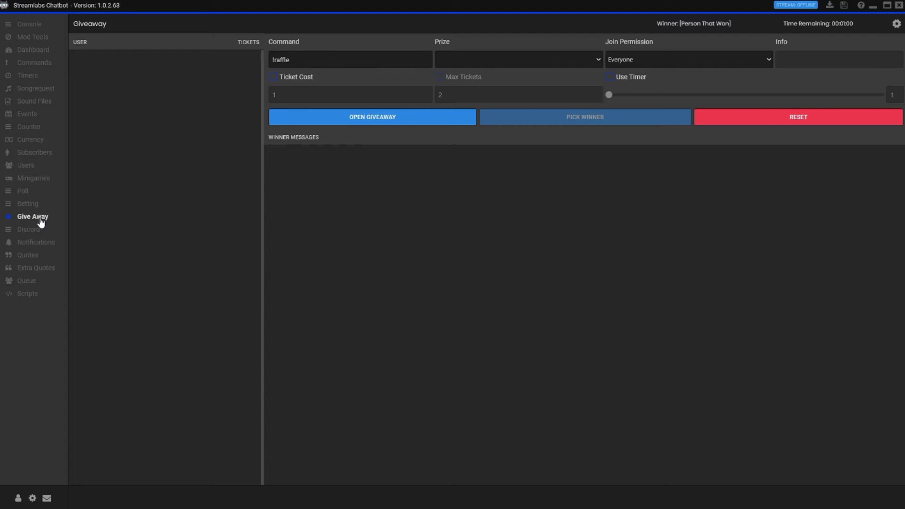
View the Discord settings, then the Notifications with follow, host and subscriber replies
{"action": "left_click", "coordinate": [32, 234]}
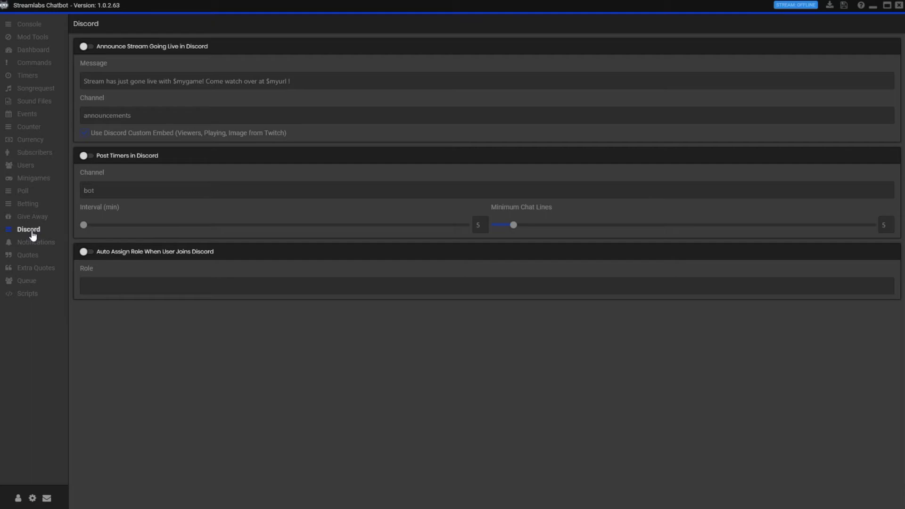
{"action": "left_click", "coordinate": [40, 244]}
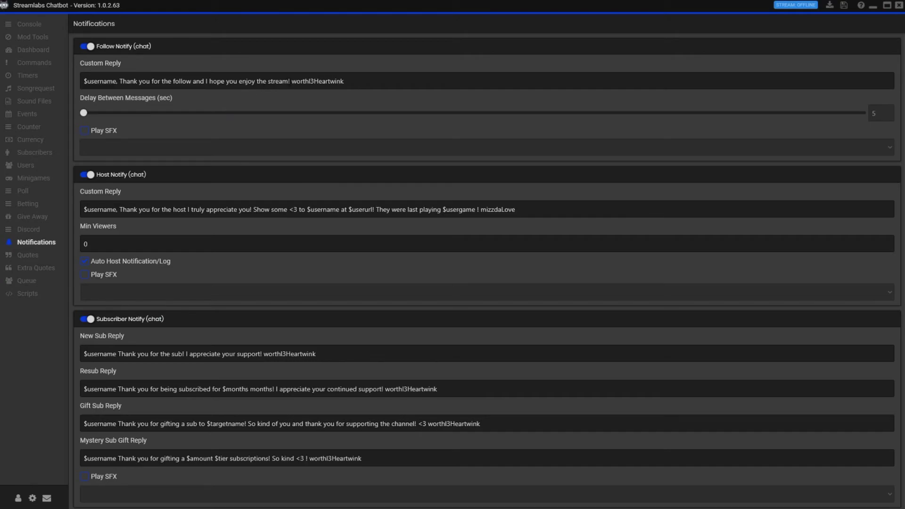
Inspect the worthl3Heartwink emote in the Follow reply, then open the empty Quotes list
{"action": "left_click_drag", "start_coordinate": [292, 81], "coordinate": [346, 81]}
{"action": "left_click", "coordinate": [351, 83]}
{"action": "left_click", "coordinate": [26, 258]}
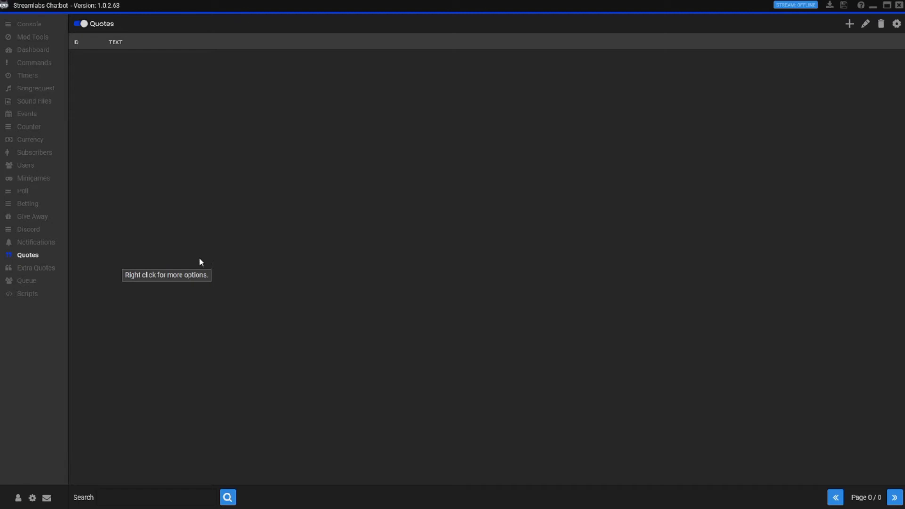
Look through Extra Quotes and Quotes, then show the !Join queue setup with maximum size 100
{"action": "left_click", "coordinate": [34, 269]}
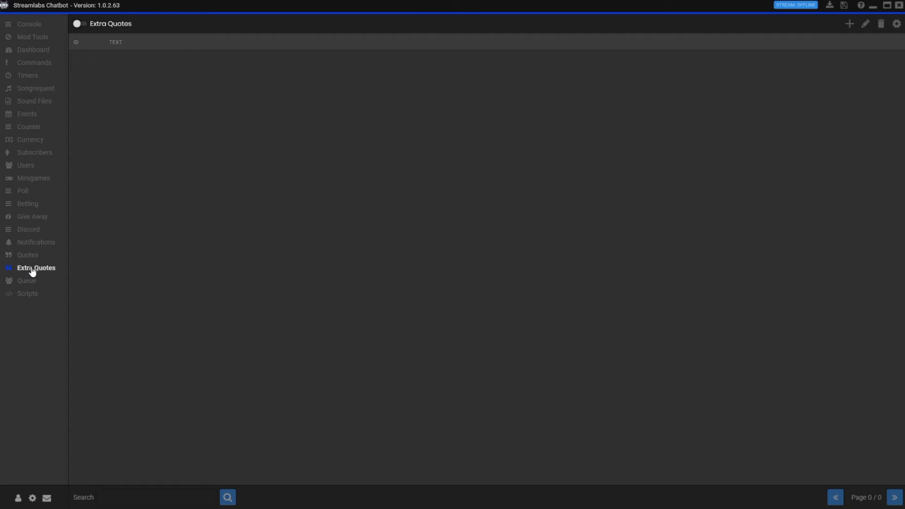
{"action": "left_click", "coordinate": [28, 259]}
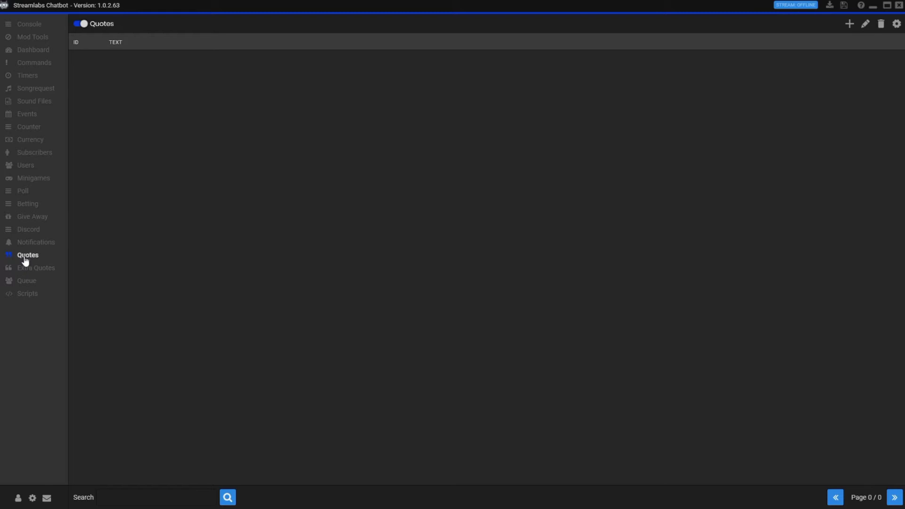
{"action": "left_click", "coordinate": [33, 283]}
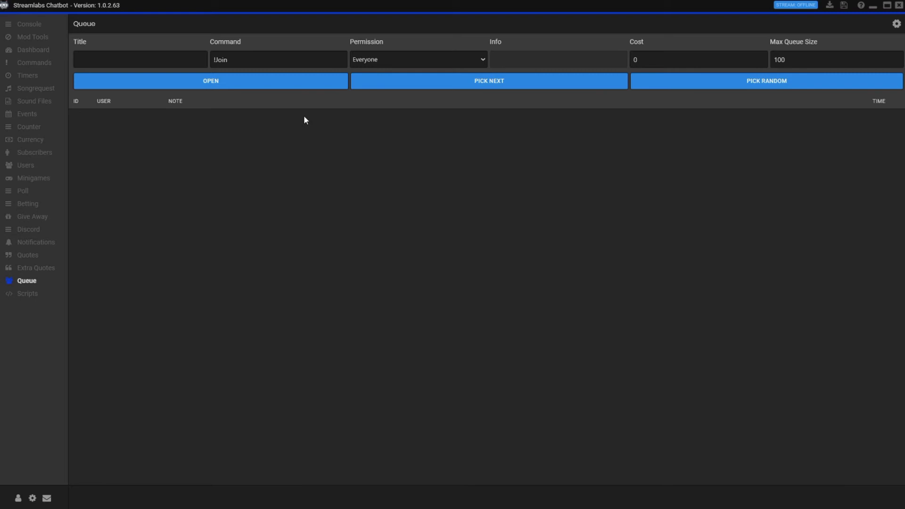
Review the installed Caster Overlay script, then go back to the console's chat input
{"action": "left_click", "coordinate": [24, 300]}
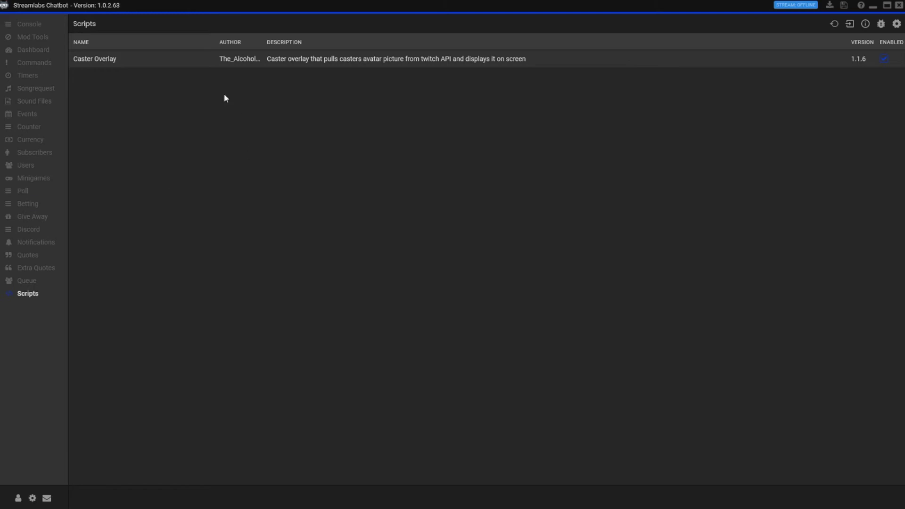
{"action": "left_click", "coordinate": [41, 27]}
{"action": "left_click", "coordinate": [179, 499]}
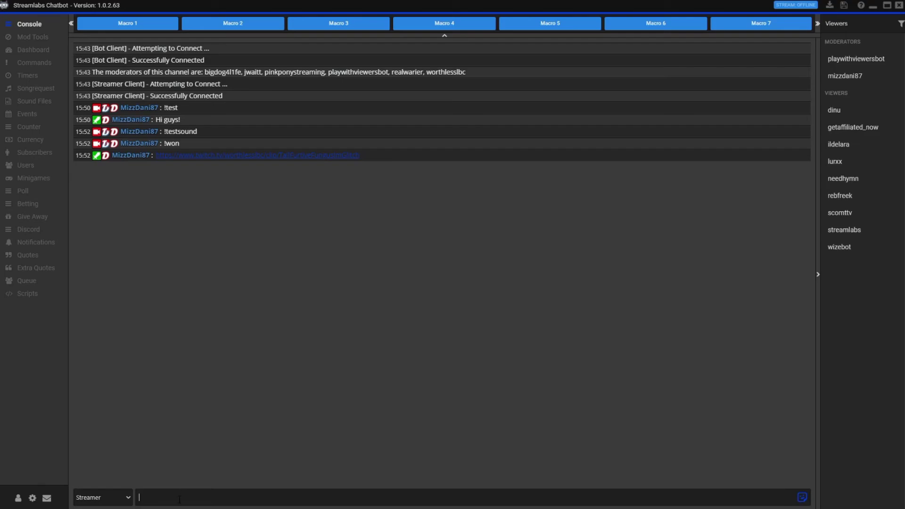
Send a !so shoutout for another streamer's username in the console, then type '1up'
{"action": "key", "text": "Return"}
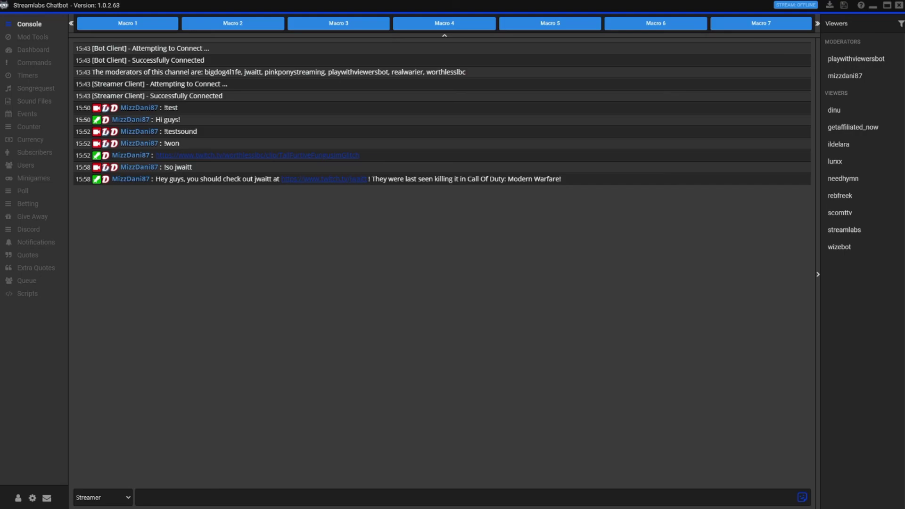
{"action": "type", "text": "1up"}
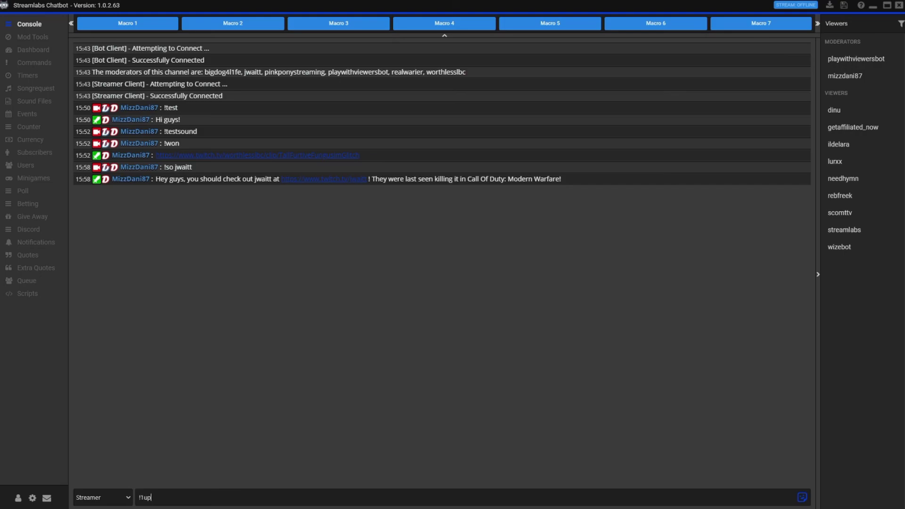